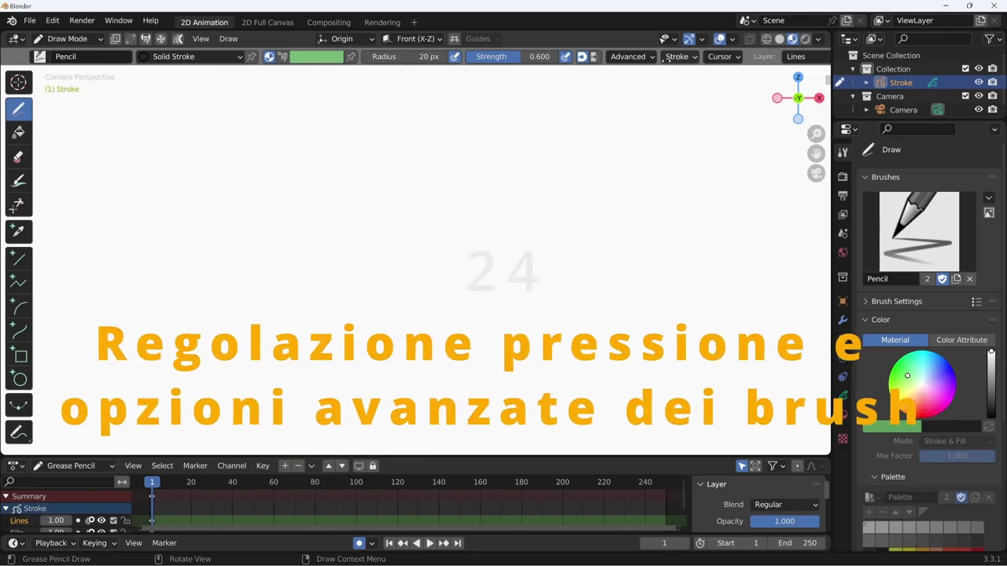
Expand the Advanced, Post-processing and Brush Settings panels to show the pressure curves.
scroll(665, 60, down, 1)
scroll(565, 59, down, 1)
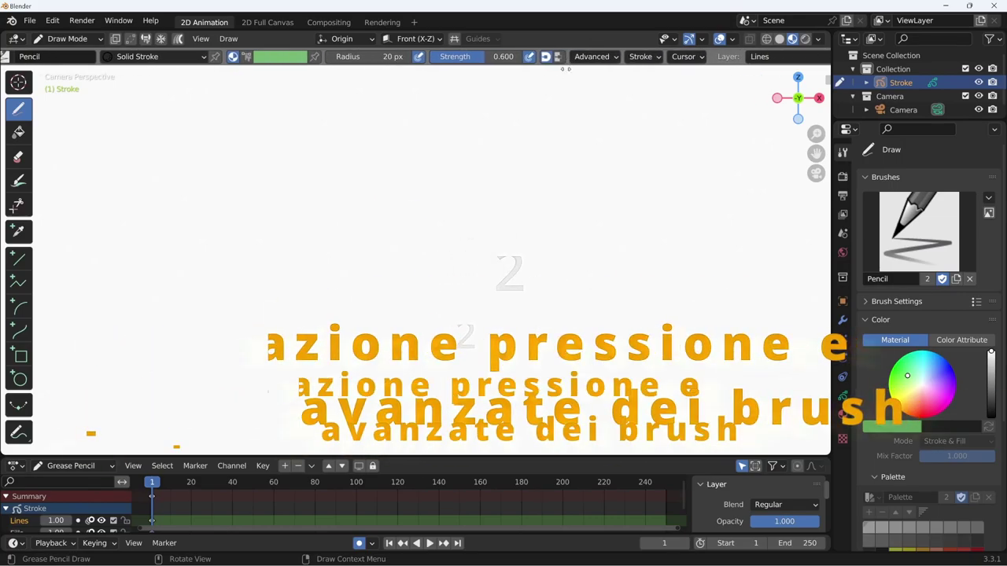
scroll(565, 63, down, 1)
click(565, 57)
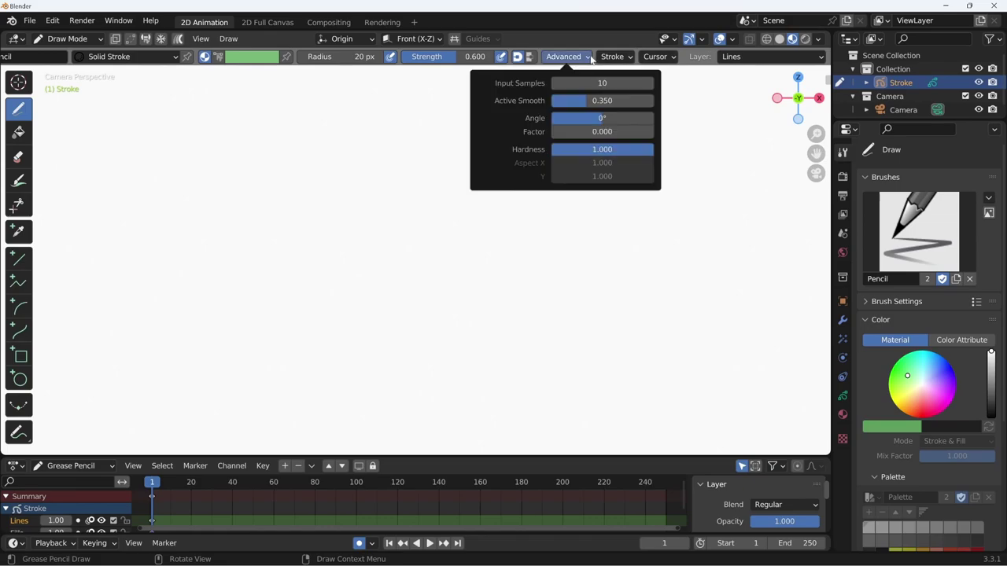
click(613, 56)
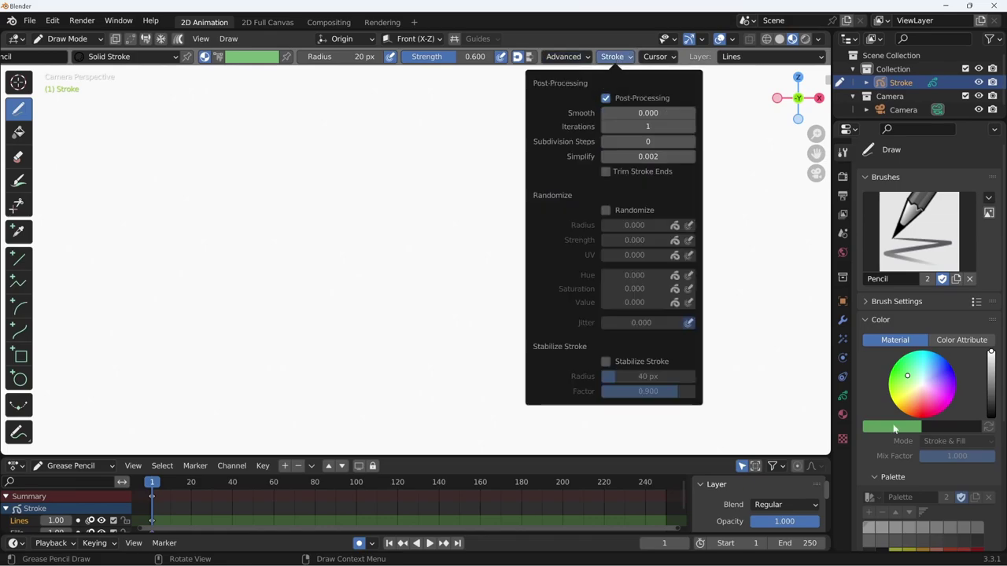
scroll(905, 362, down, 5)
scroll(897, 472, up, 5)
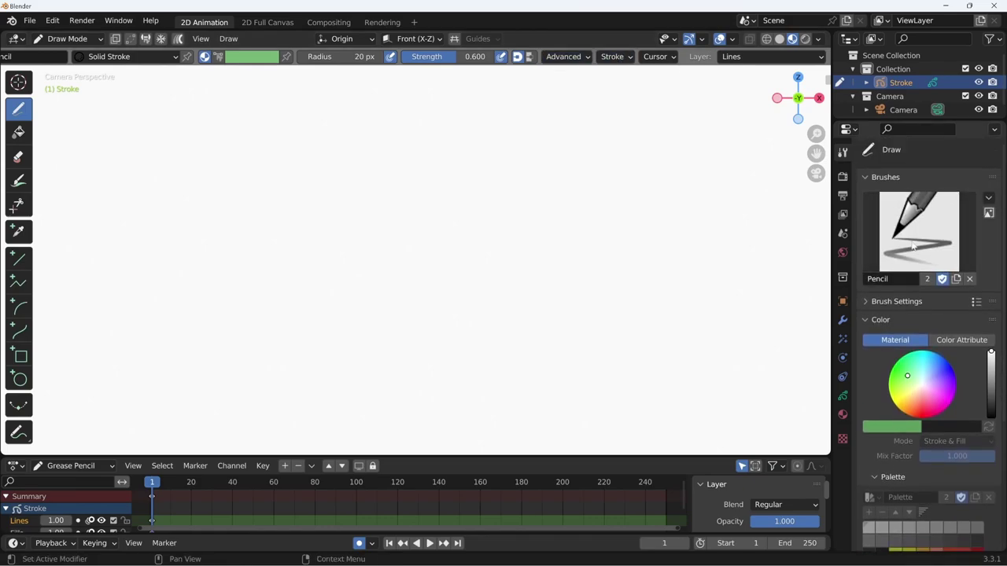
click(878, 303)
Raise the Pencil brush strength from 0.600 to 1.000.
scroll(912, 330, down, 3)
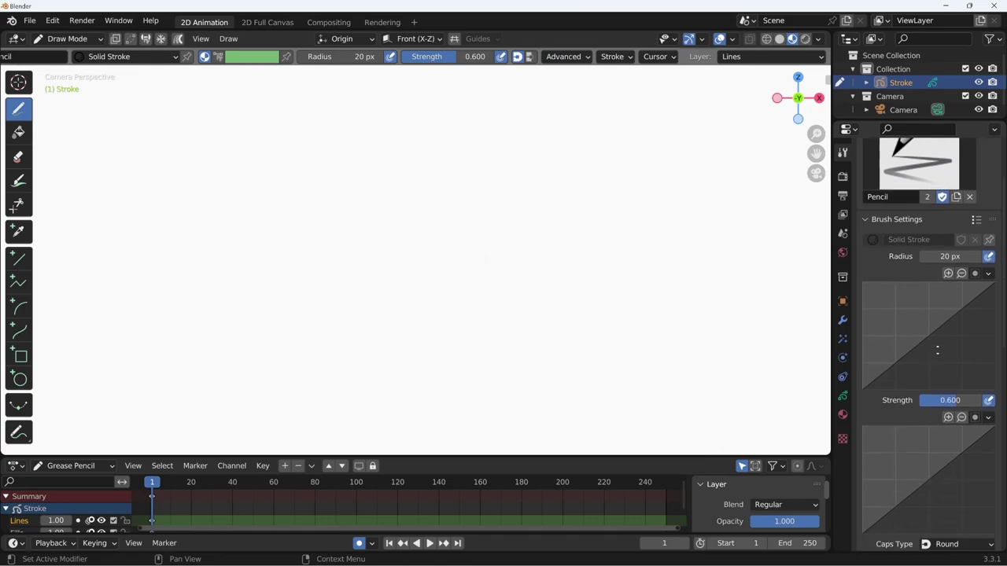
scroll(937, 346, down, 3)
scroll(916, 370, down, 3)
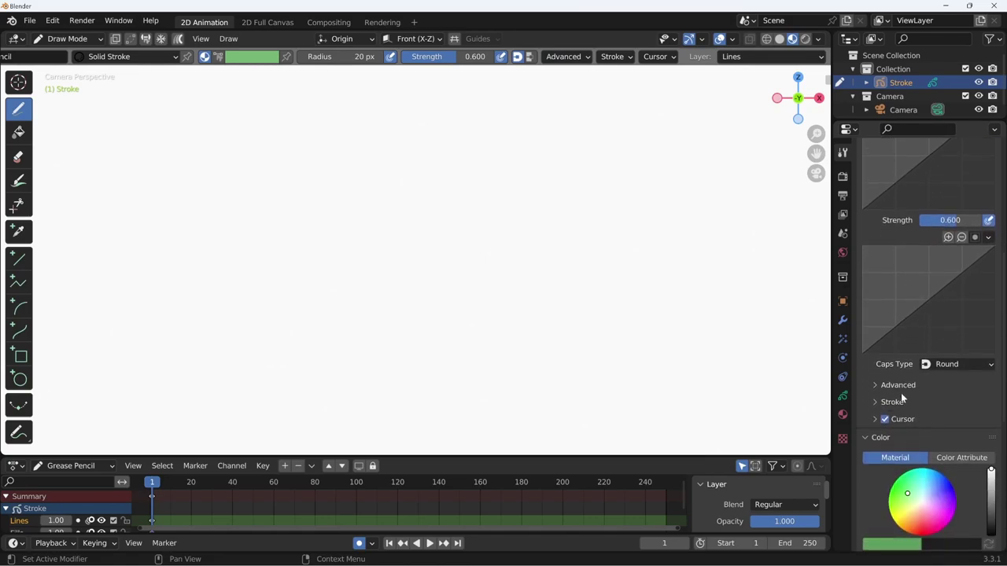
scroll(902, 393, up, 3)
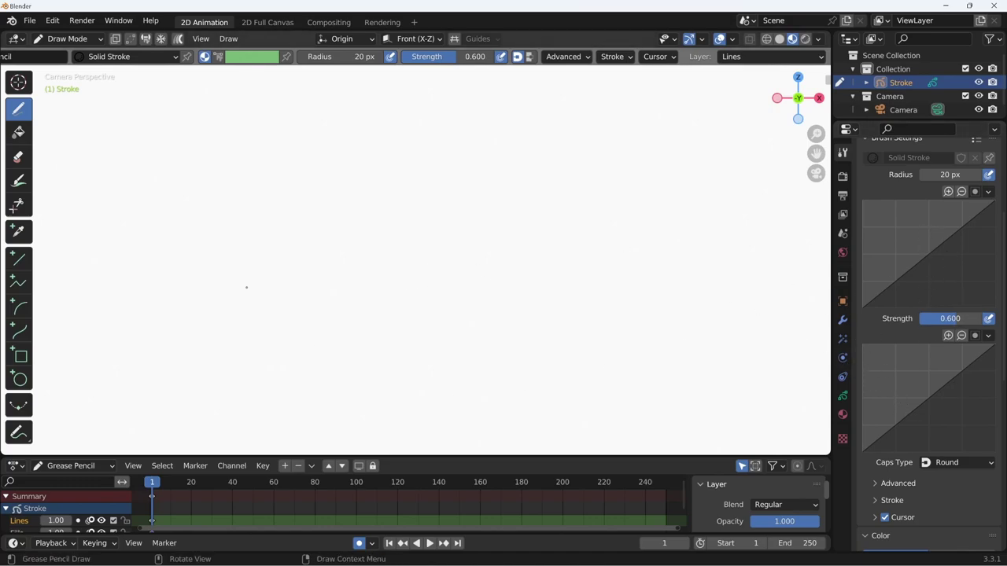
scroll(110, 57, up, 2)
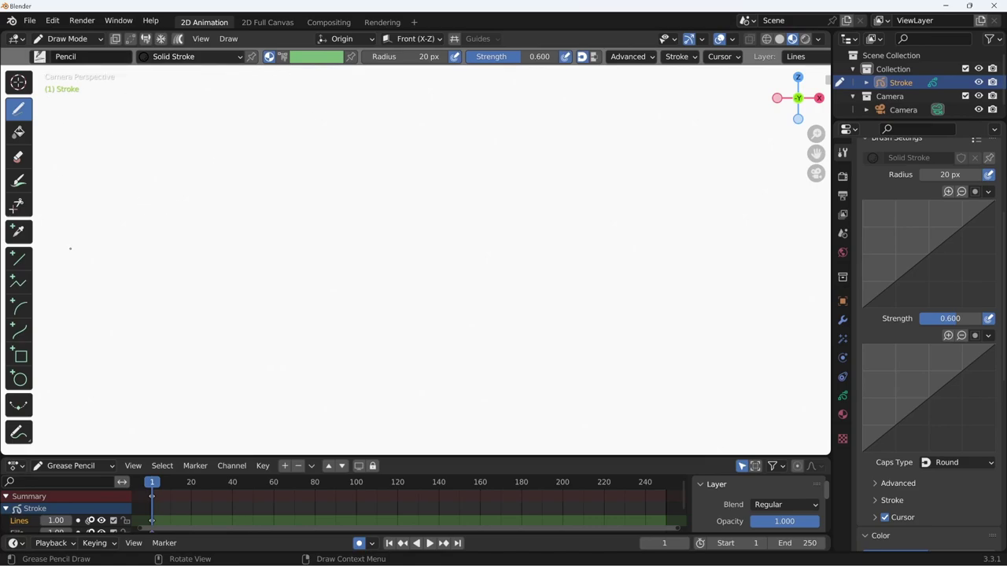
drag(486, 61, 556, 61)
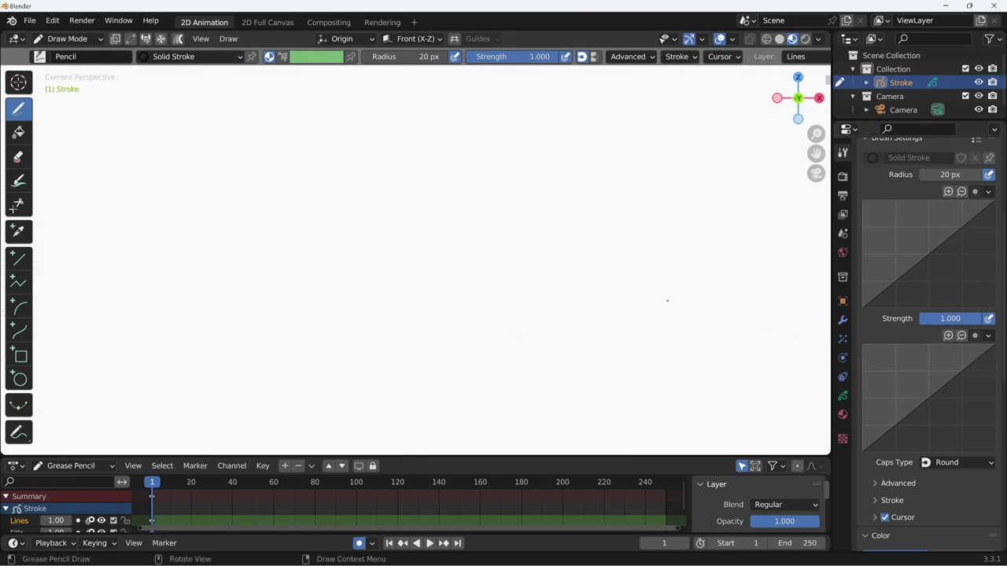
Resize the Pencil brush to 88 px and draw a long horizontal stroke across the canvas top.
key(f)
click(391, 232)
drag(145, 119, 753, 126)
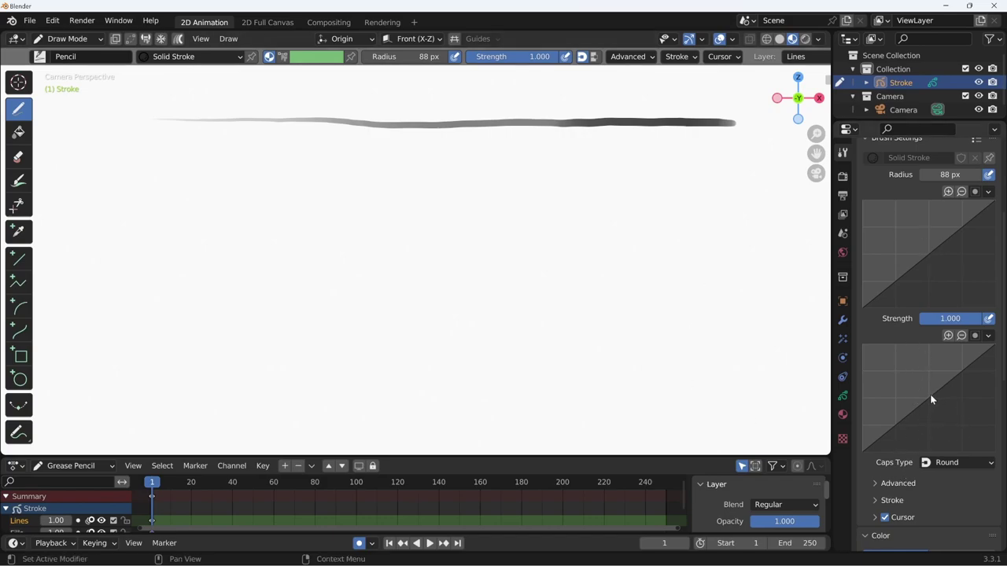
Draw two strokes beneath the first, one with an ease-in and one with an ease-out strength curve.
drag(928, 396, 963, 430)
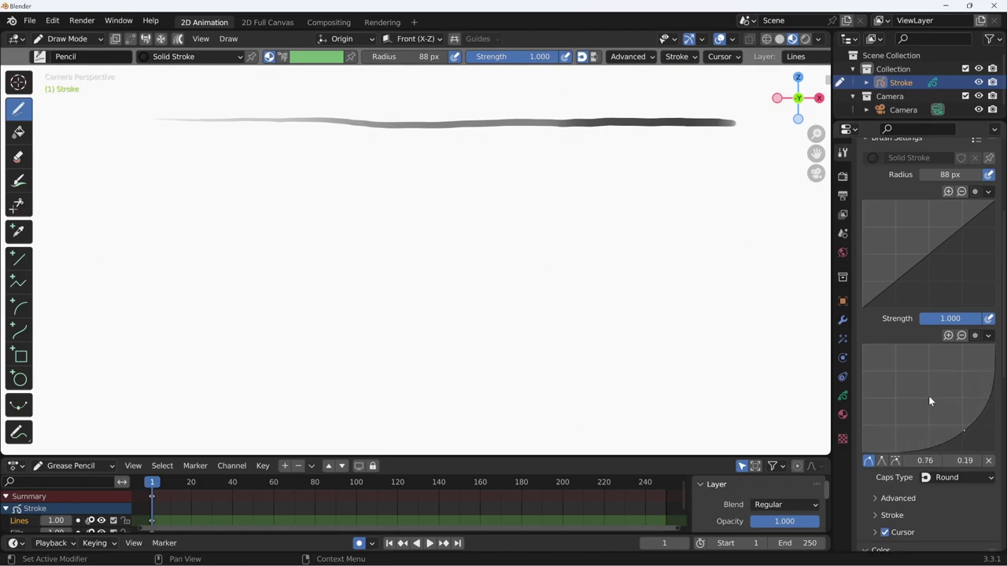
drag(929, 402, 927, 397)
drag(126, 163, 754, 153)
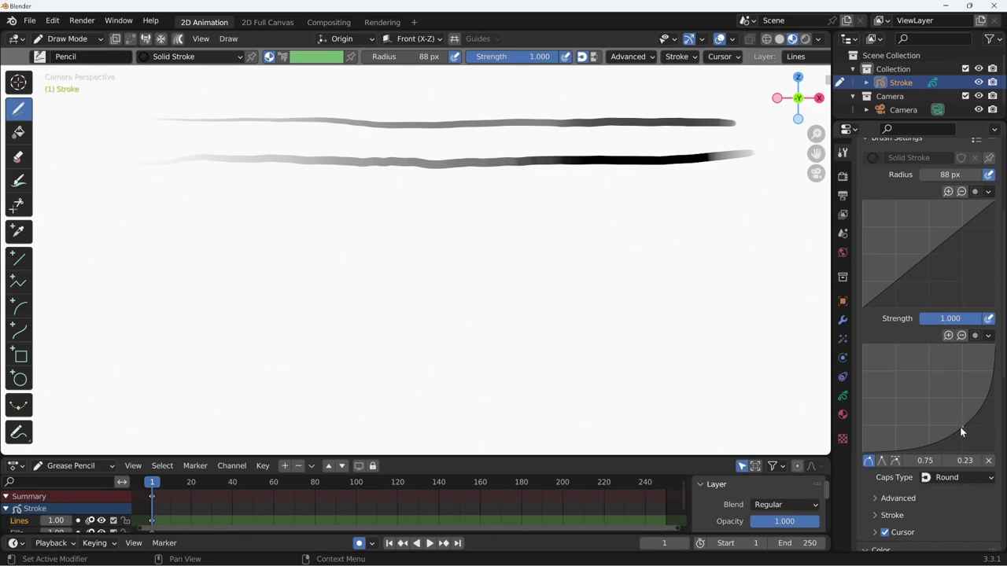
drag(963, 426, 892, 368)
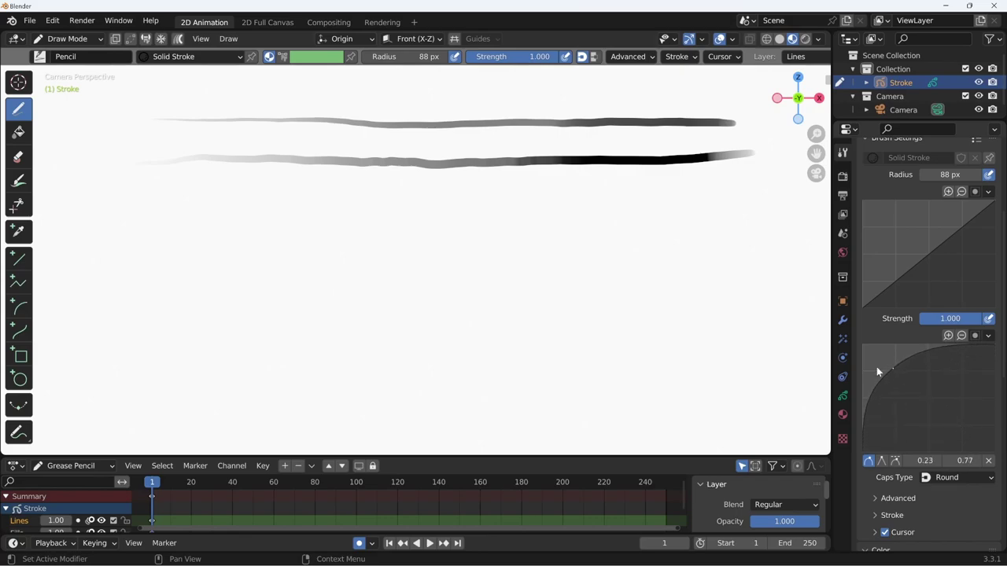
drag(134, 189, 711, 190)
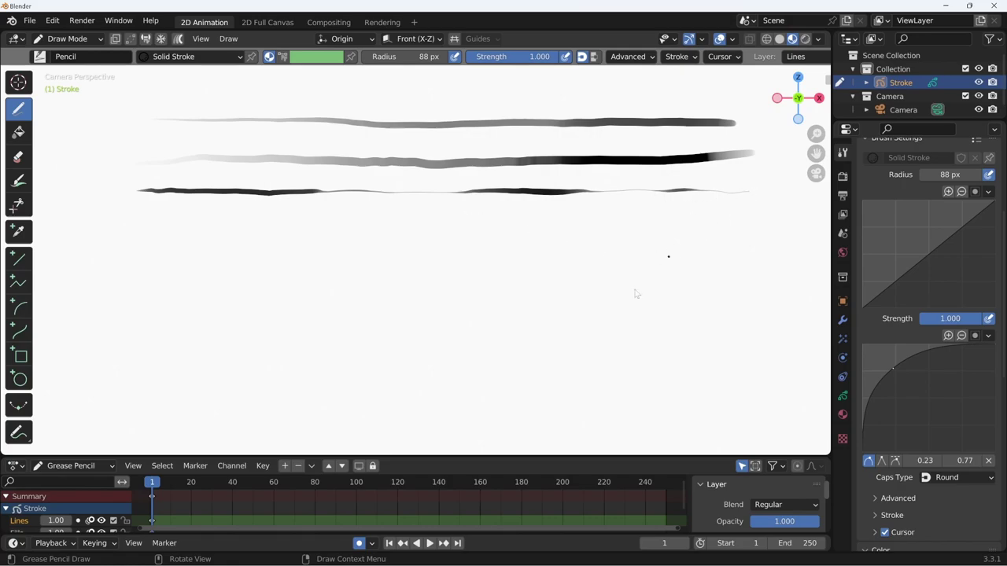
Bend the strength curve into an S-shape, draw two wavy strokes below, then soften the curve.
drag(893, 369, 919, 438)
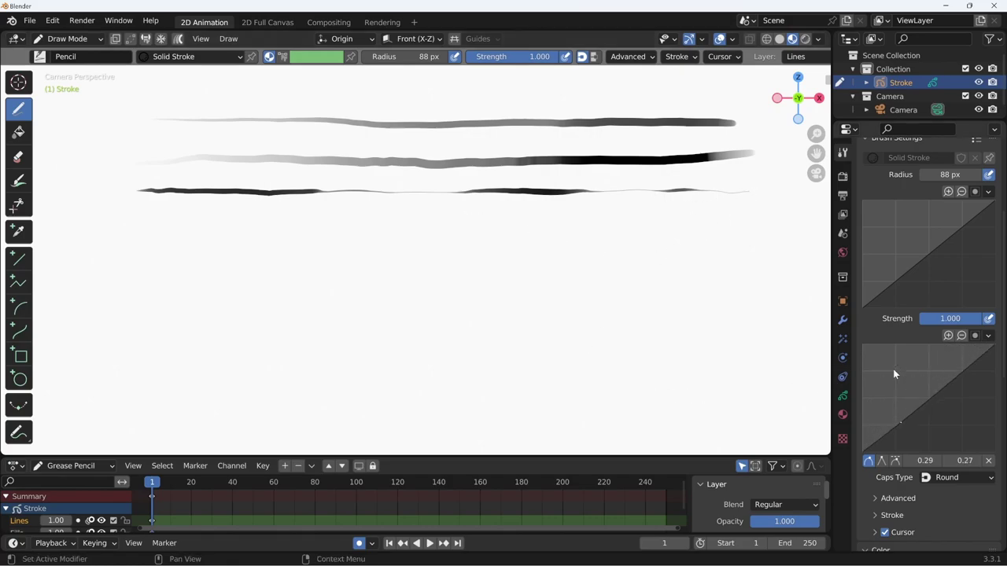
drag(969, 393, 928, 419)
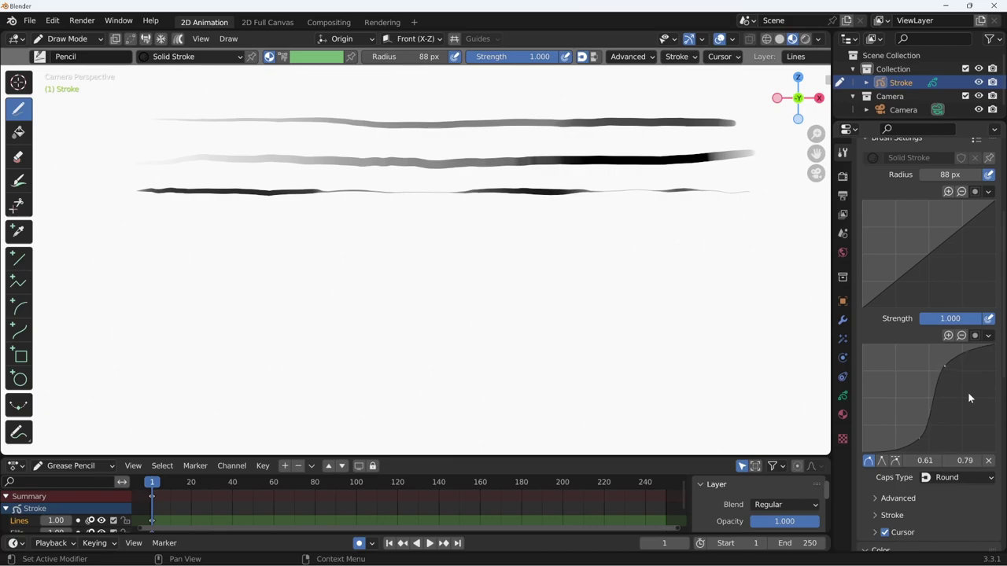
click(919, 438)
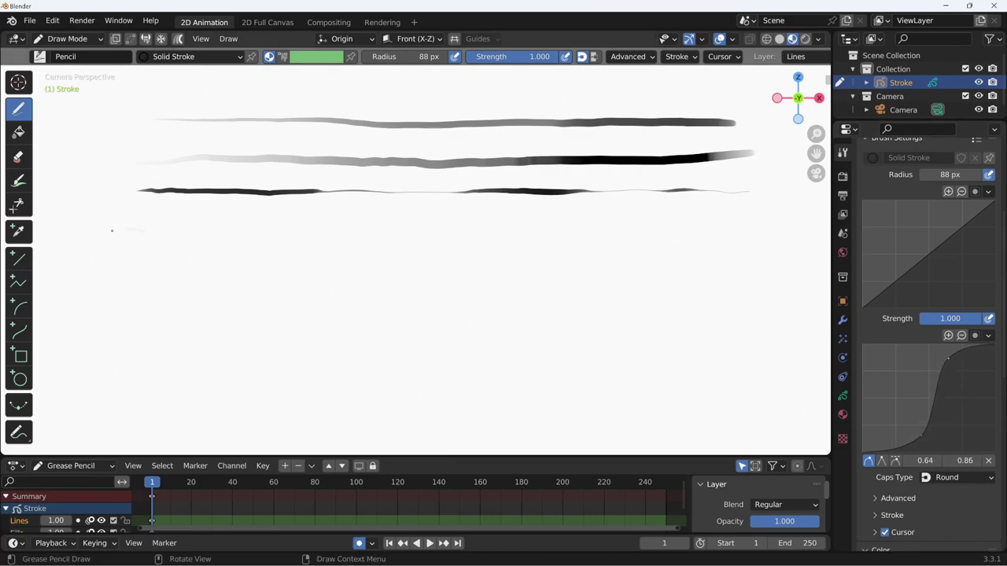
mouse_move(146, 231)
mouse_down()
mouse_move(688, 233)
mouse_move(757, 259)
mouse_up()
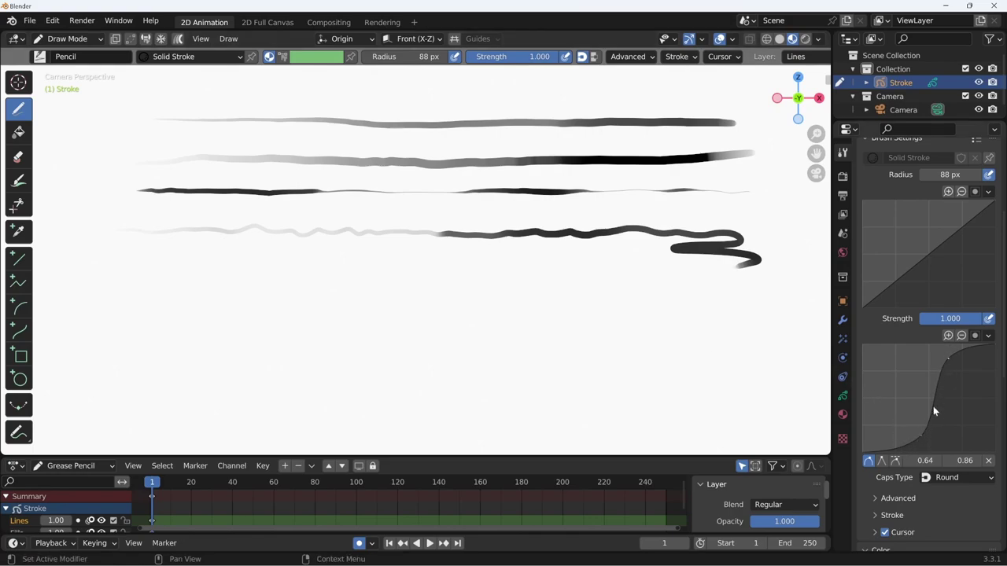
mouse_move(169, 259)
mouse_down()
mouse_move(683, 279)
mouse_move(759, 287)
mouse_move(782, 315)
mouse_up()
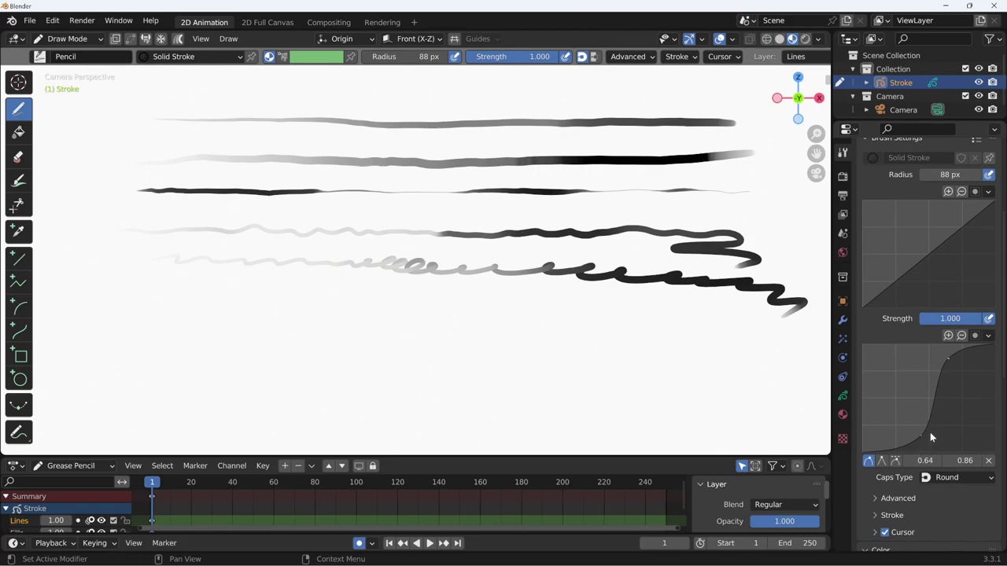
drag(921, 434, 918, 381)
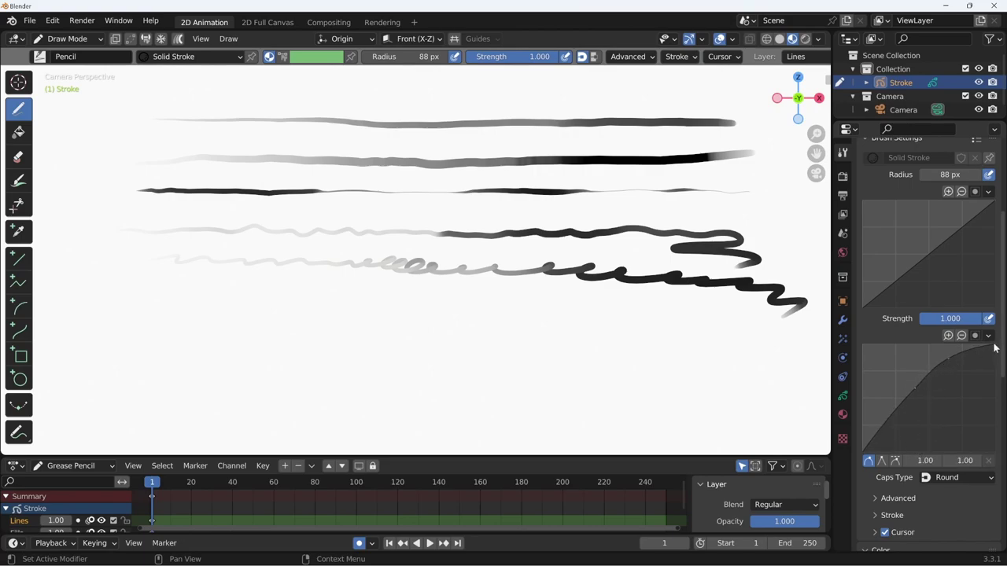
Reshape the strength curve into a wide dome with its right end at zero.
drag(993, 343, 996, 451)
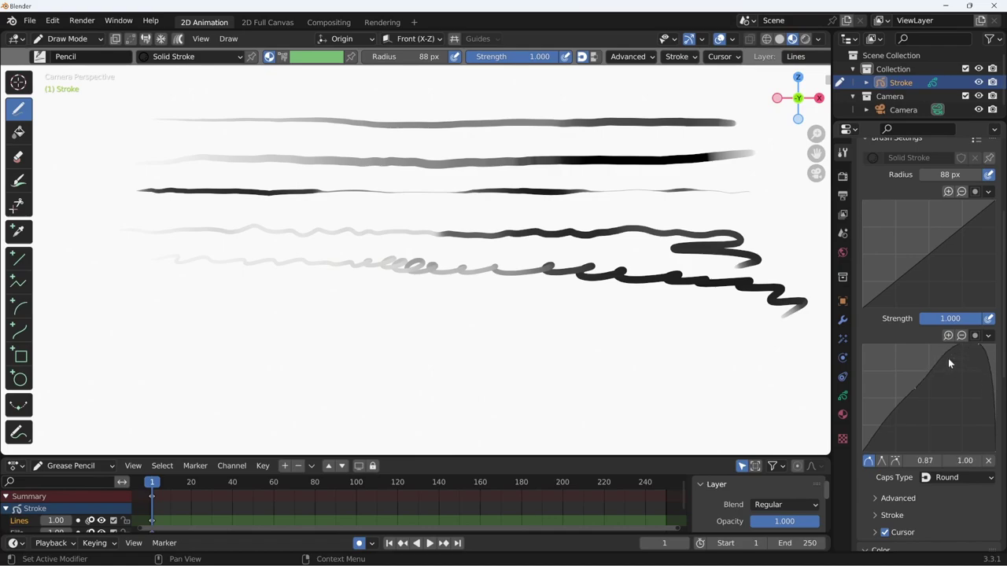
drag(947, 357, 950, 360)
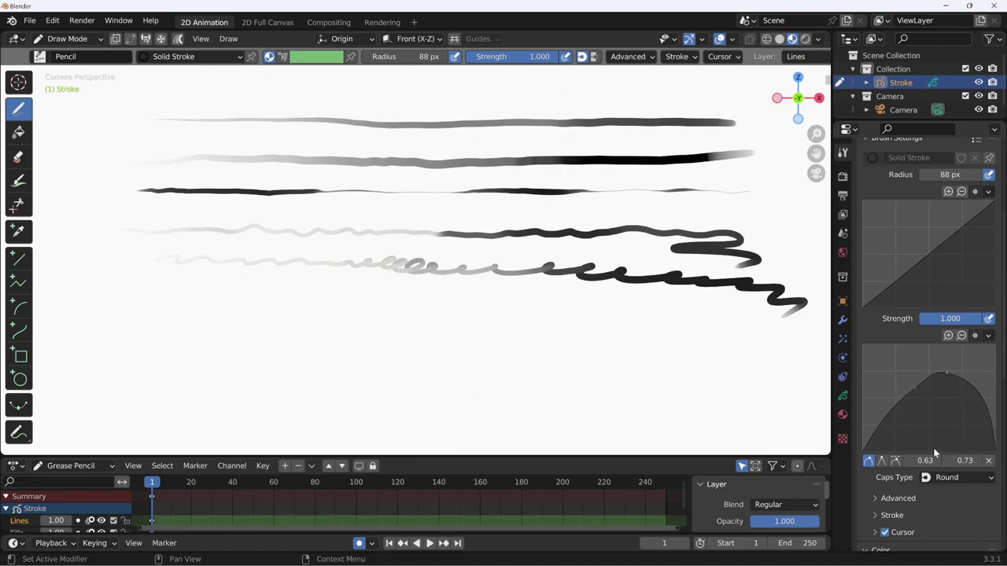
click(988, 461)
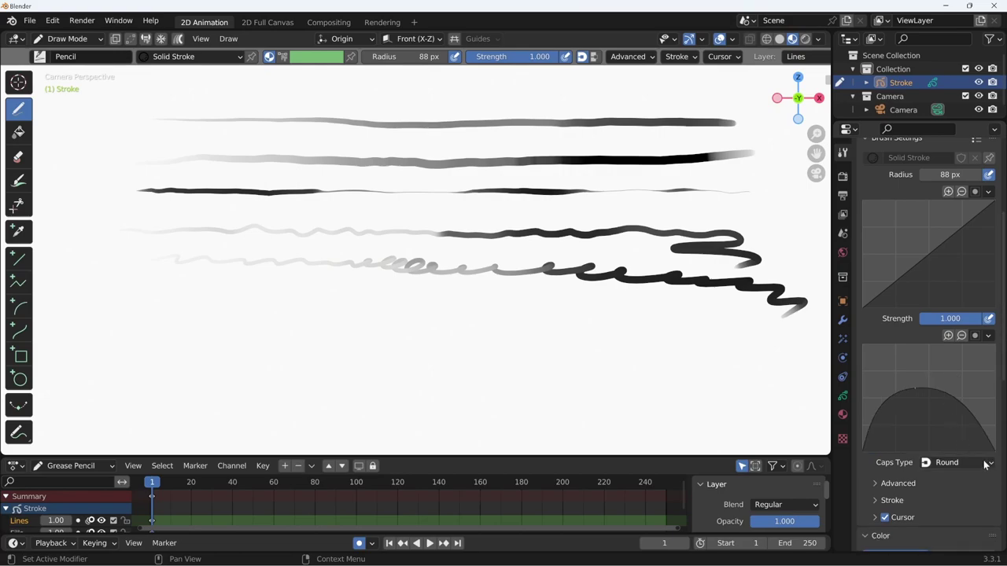
drag(915, 388, 933, 350)
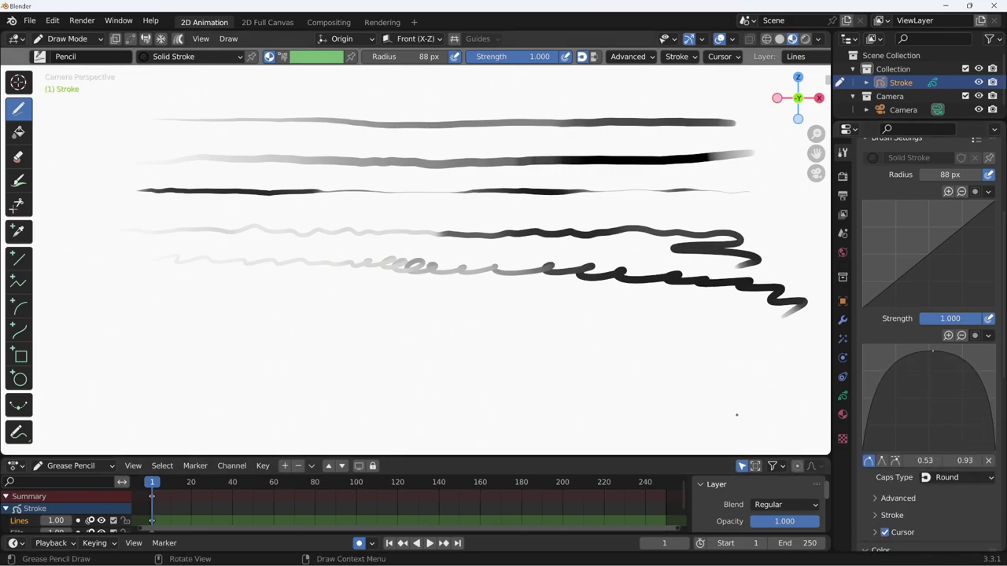
Draw several thin, fading test strokes lower down, bulging the curve dome to a 0.92 peak.
drag(126, 317, 286, 318)
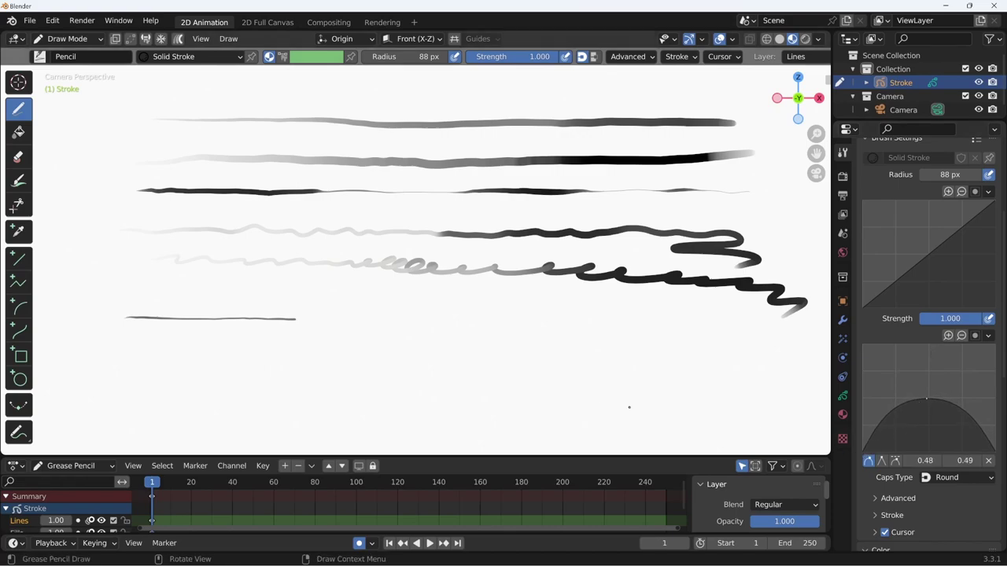
drag(123, 344, 484, 355)
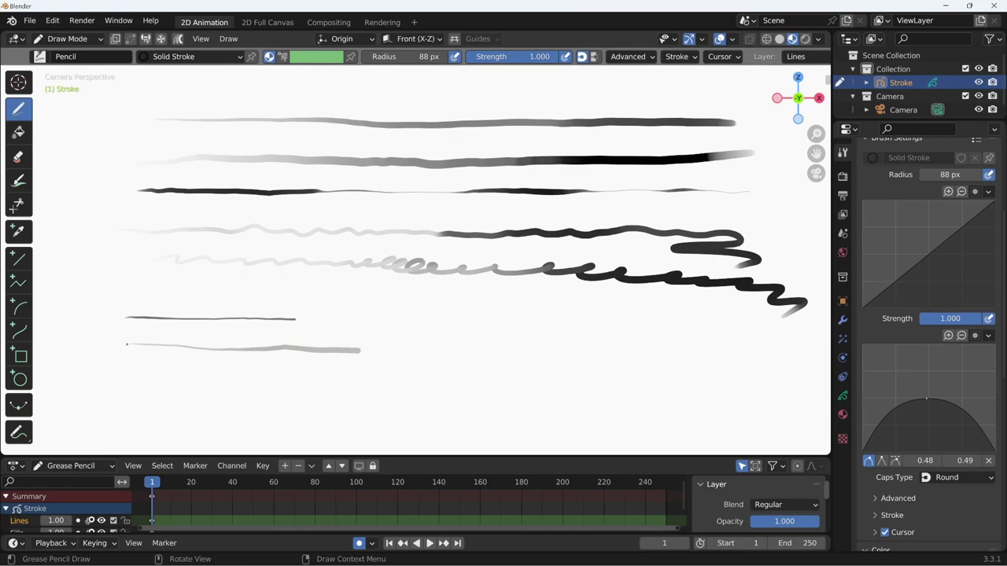
drag(629, 354, 669, 347)
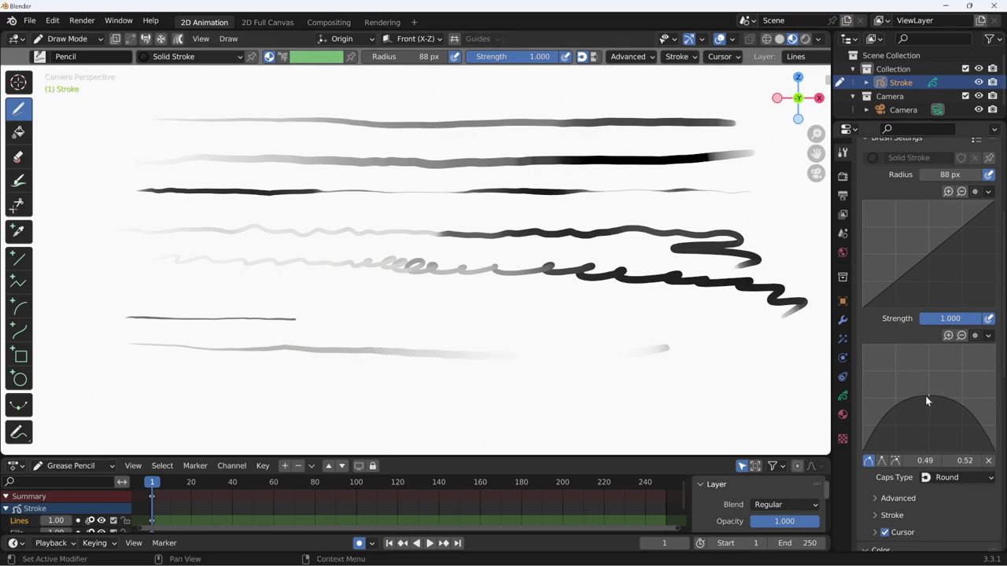
drag(925, 398, 929, 352)
drag(237, 300, 659, 315)
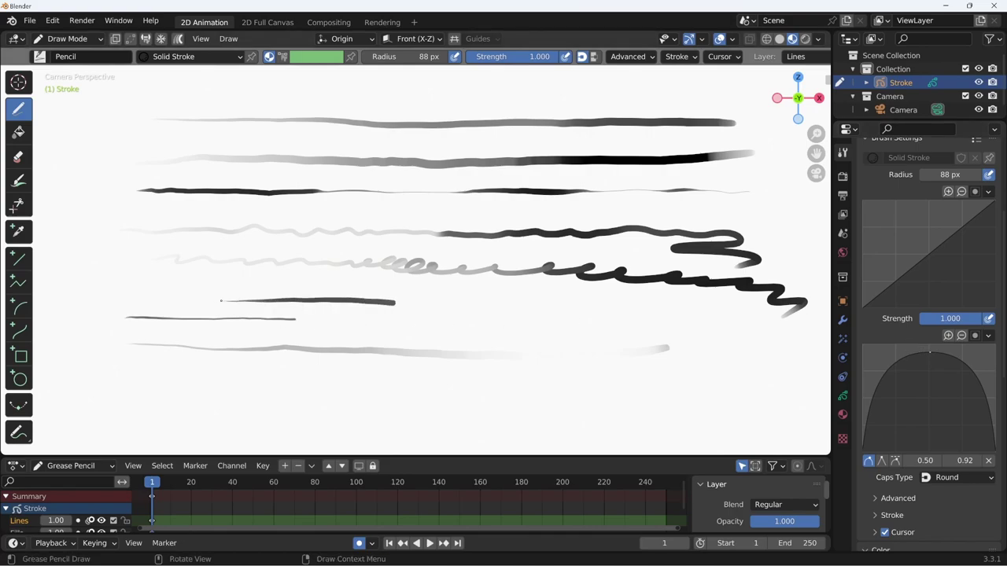
drag(770, 319, 779, 326)
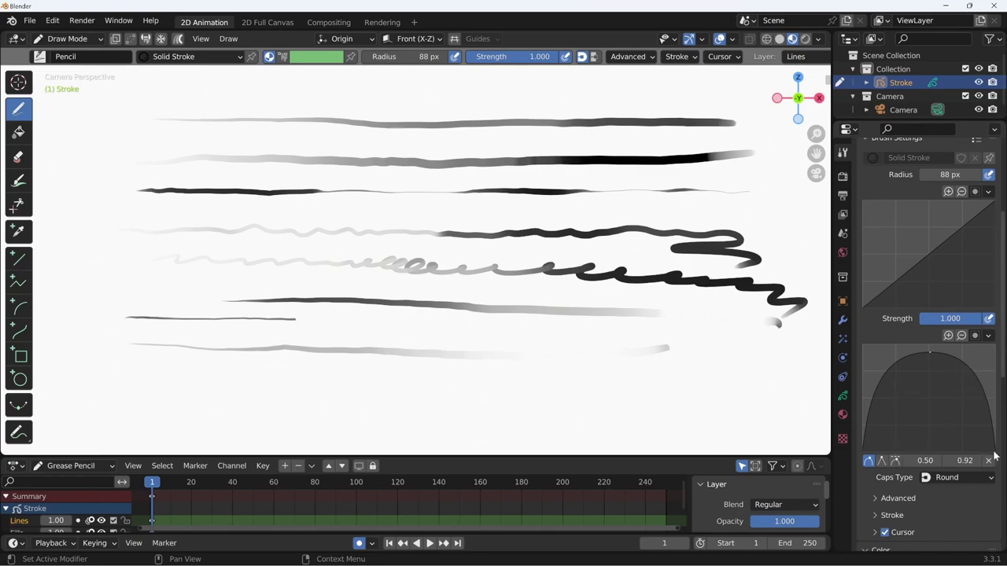
Reset the strength curve to a straight ramp and box-delete every test stroke.
click(988, 336)
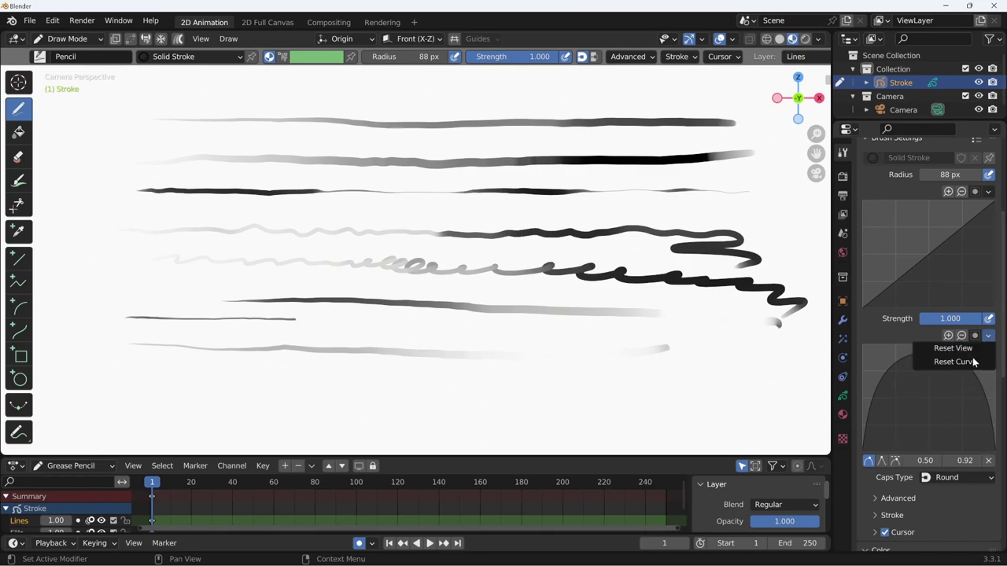
click(972, 362)
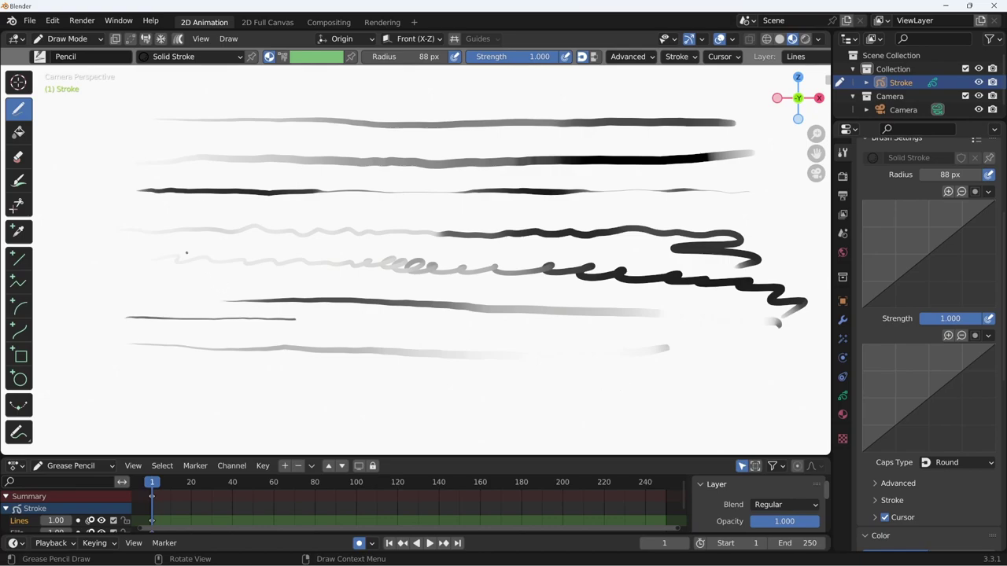
key(b)
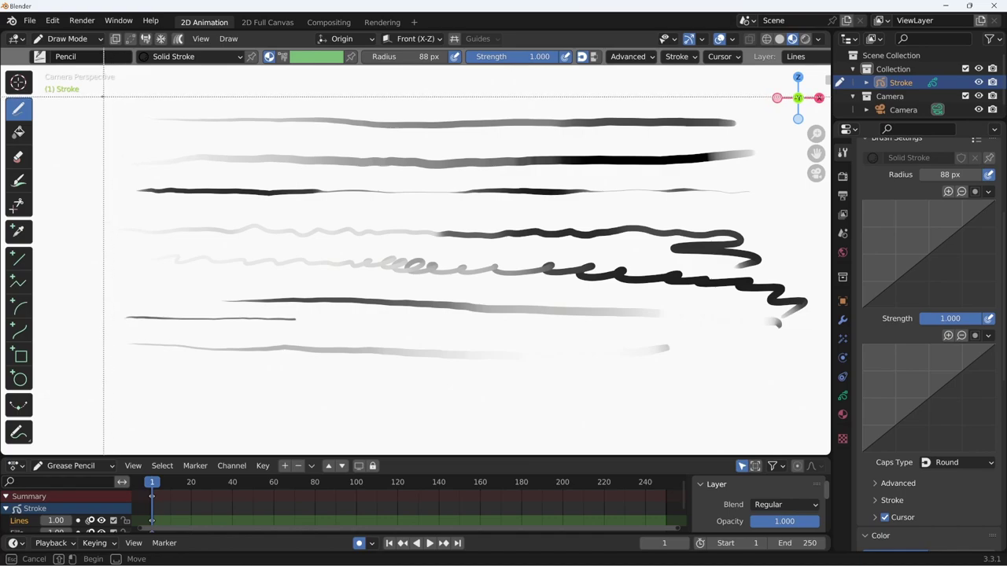
drag(102, 94, 811, 420)
scroll(957, 464, down, 5)
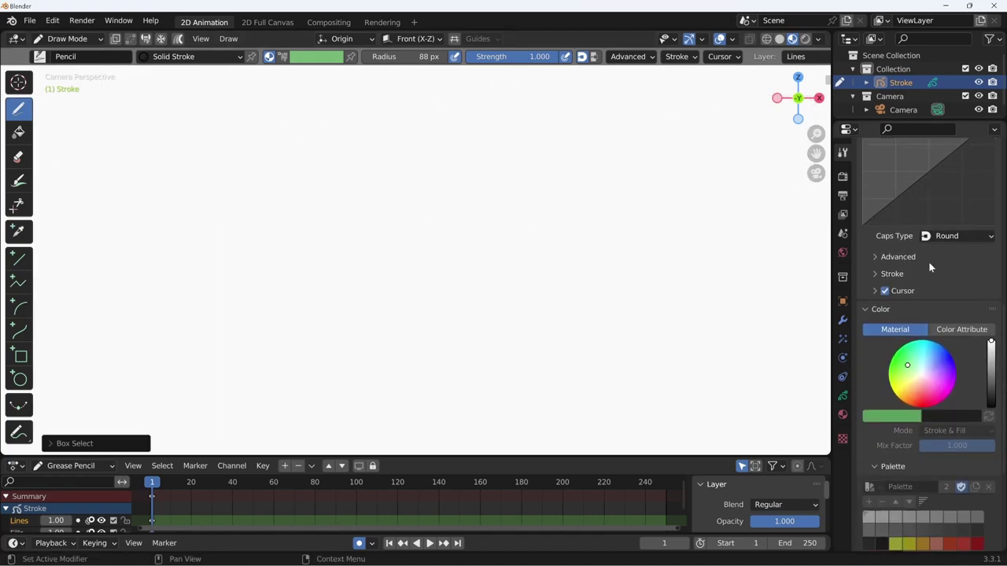
Expand the Advanced brush settings and draw a long wavy stroke across the top.
click(628, 56)
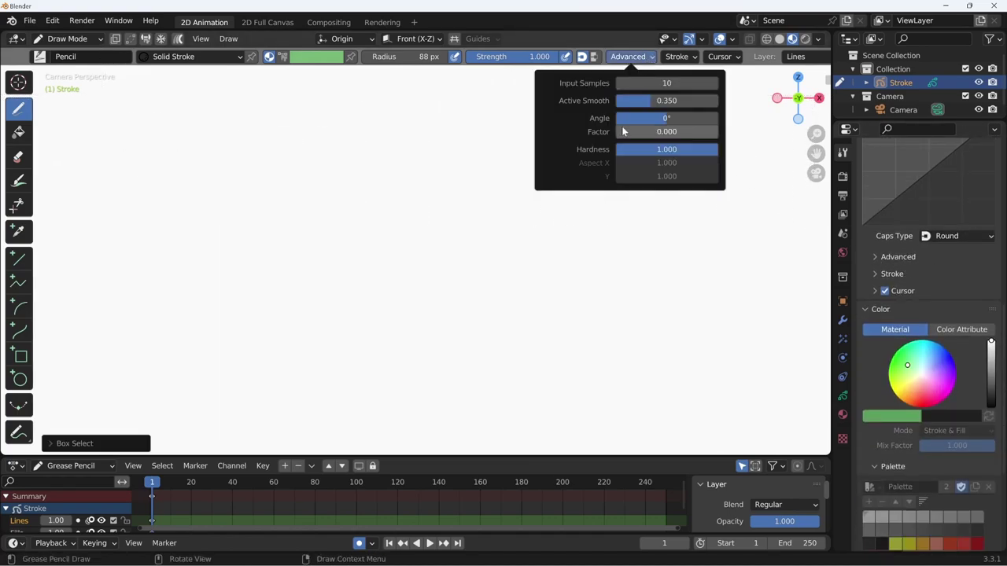
click(897, 256)
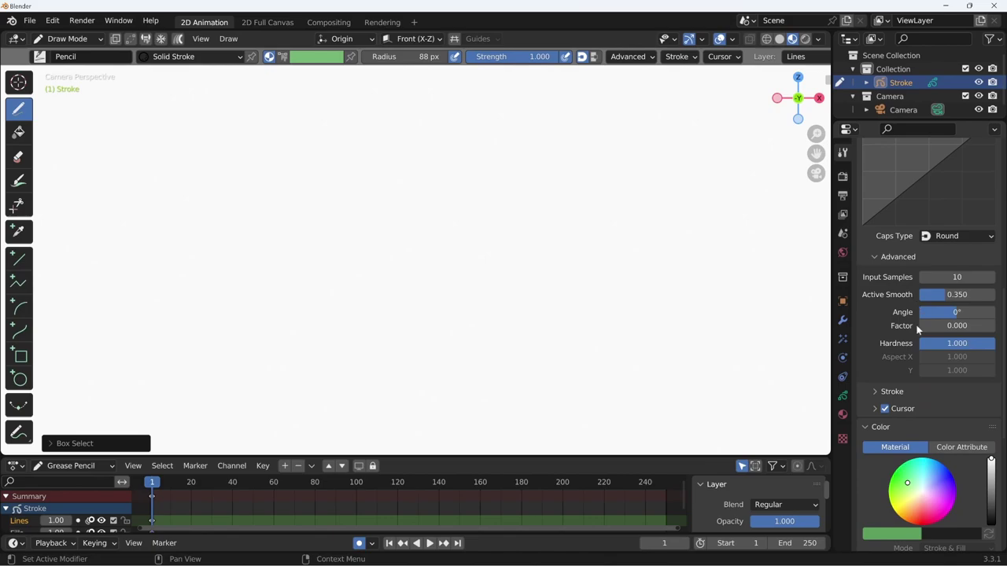
click(689, 56)
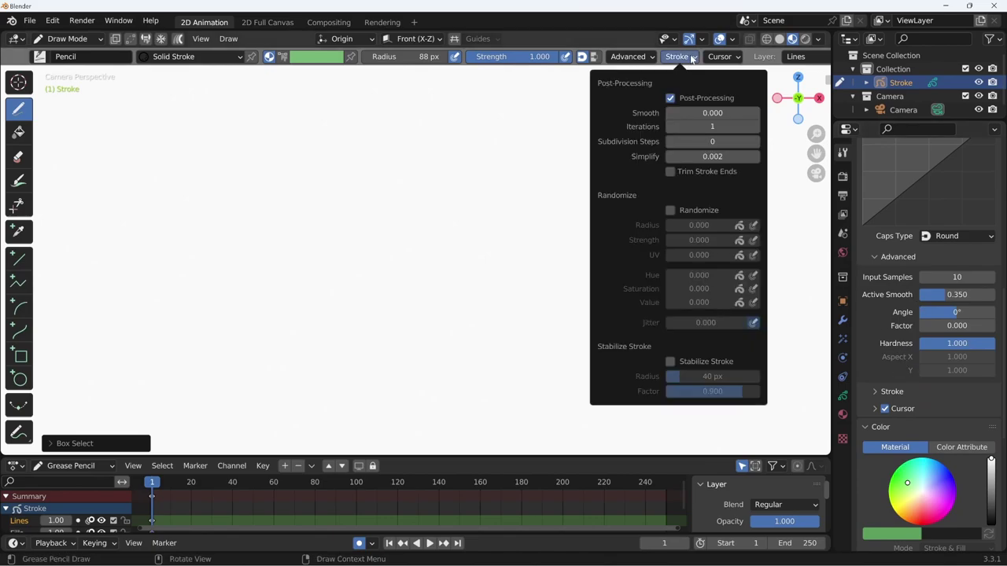
click(891, 391)
click(896, 391)
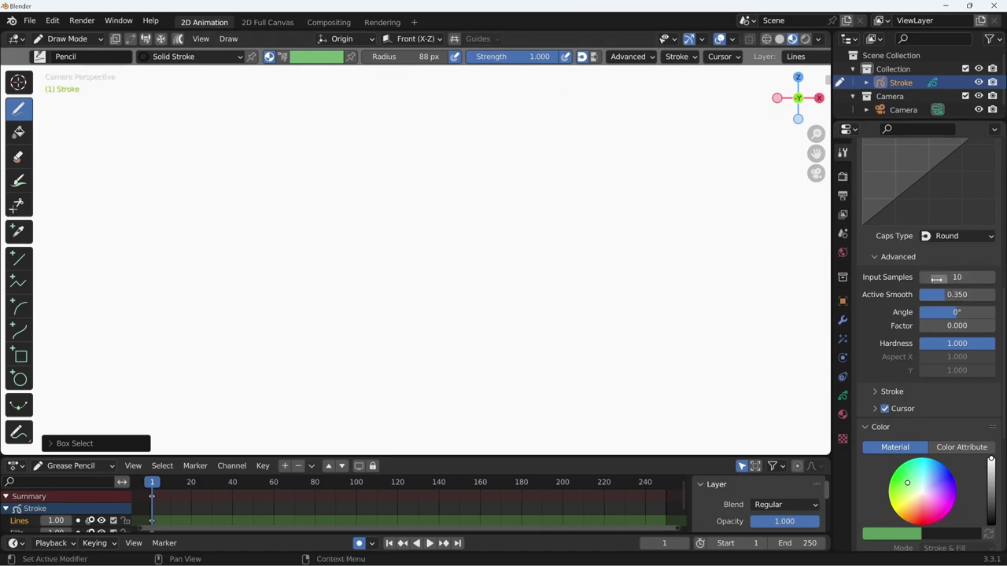
mouse_move(91, 144)
mouse_down()
mouse_move(275, 96)
mouse_move(767, 122)
mouse_up()
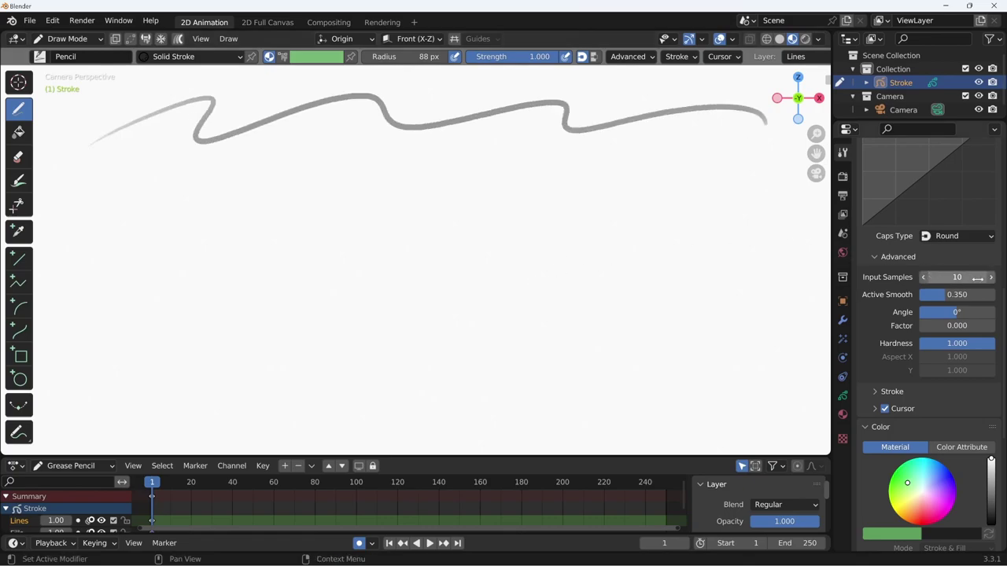
Set Input Samples to 0, draw a second wavy stroke below, and switch to Edit Mode.
click(961, 277)
text(0)
key(Return)
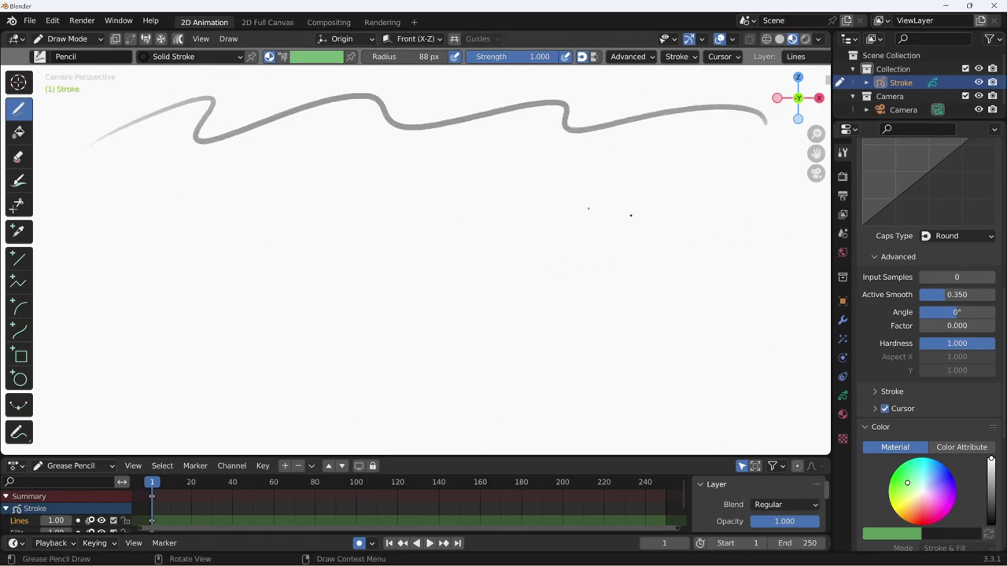
mouse_move(92, 184)
mouse_down()
mouse_move(393, 145)
mouse_move(762, 170)
mouse_up()
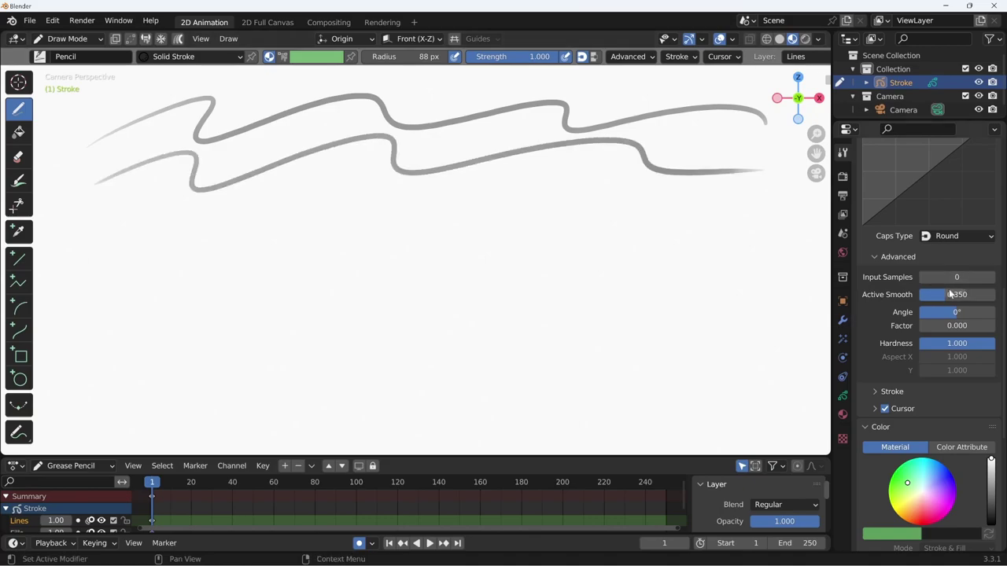
key(Tab)
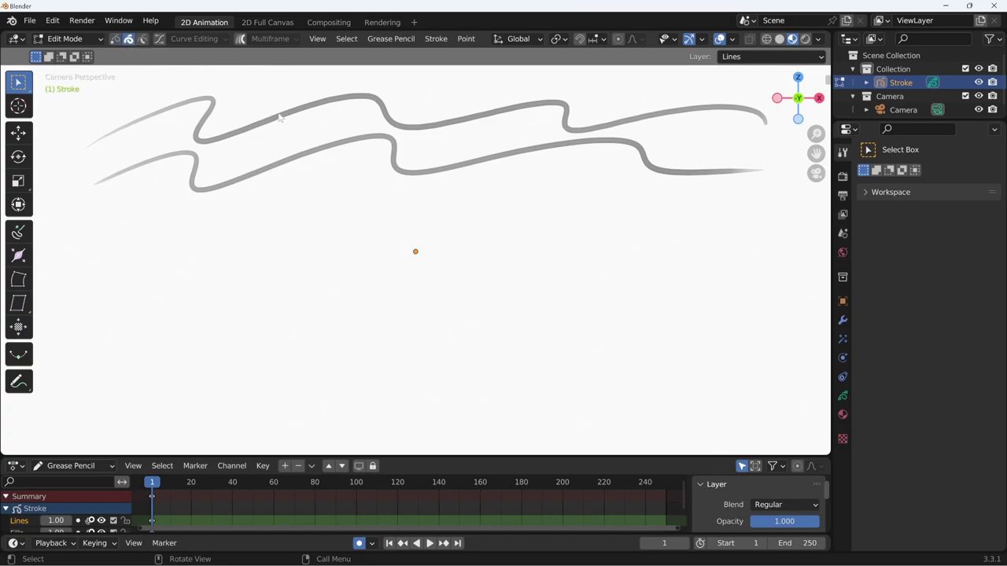
Select each wavy stroke in turn to compare their point counts, then return to Draw Mode.
click(115, 38)
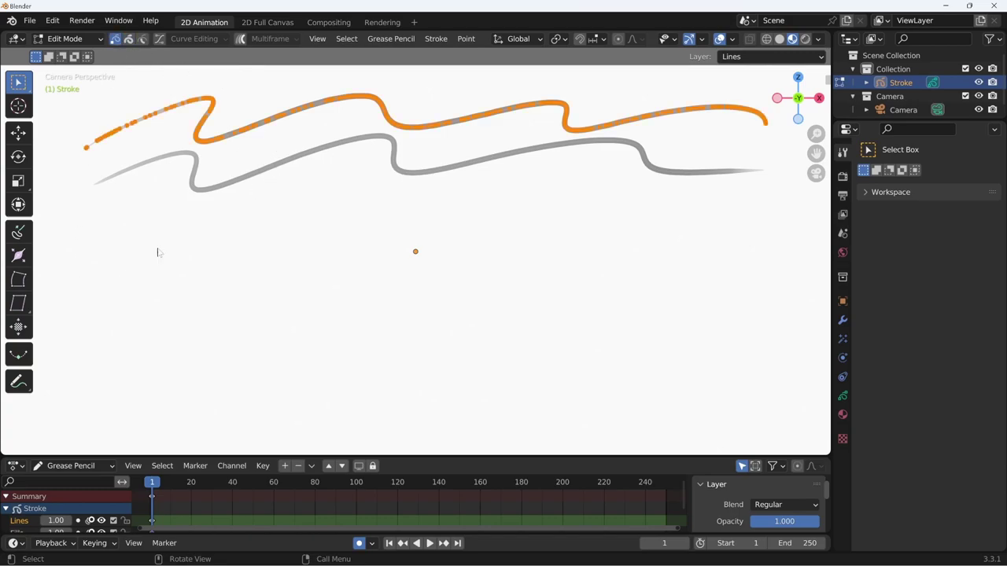
click(322, 104)
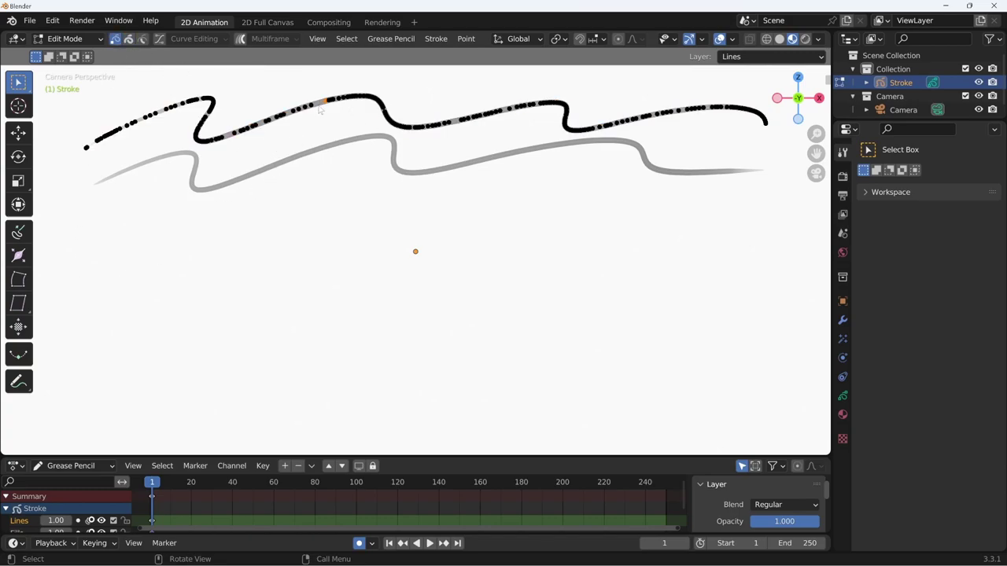
click(319, 151)
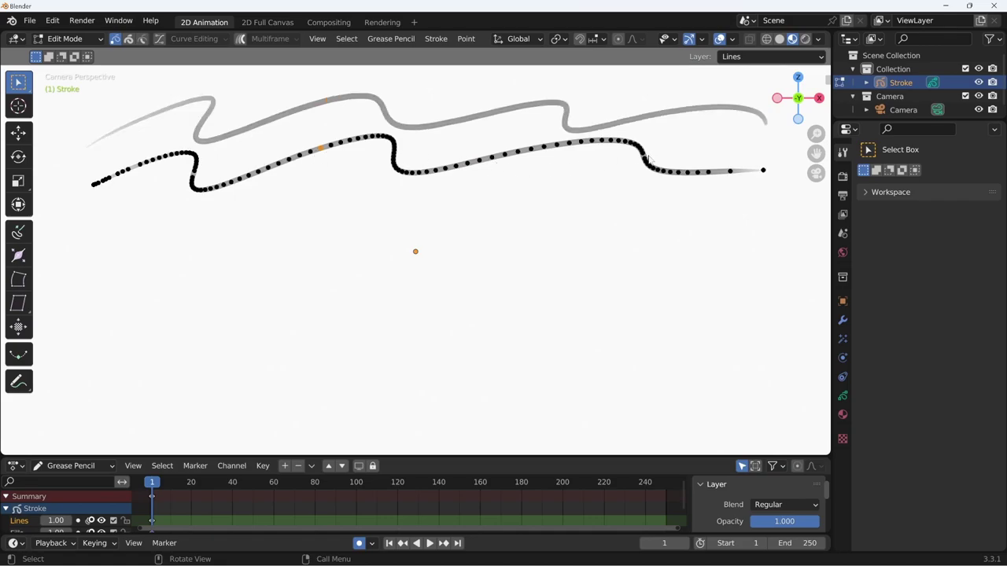
click(304, 110)
click(358, 142)
click(330, 103)
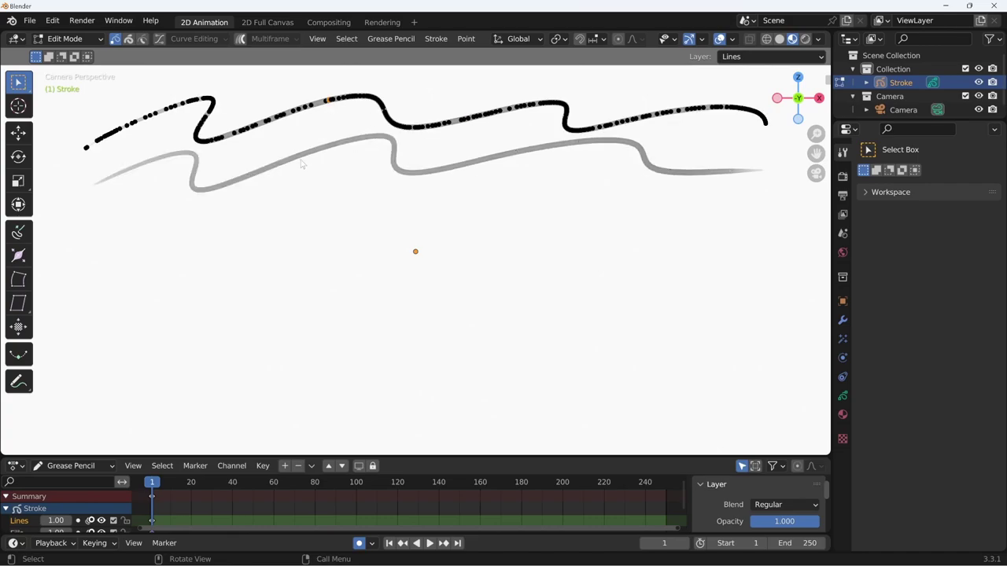
click(302, 157)
key(Tab)
Scroll down the brush settings and draw two thin test strokes on the left.
scroll(940, 344, down, 4)
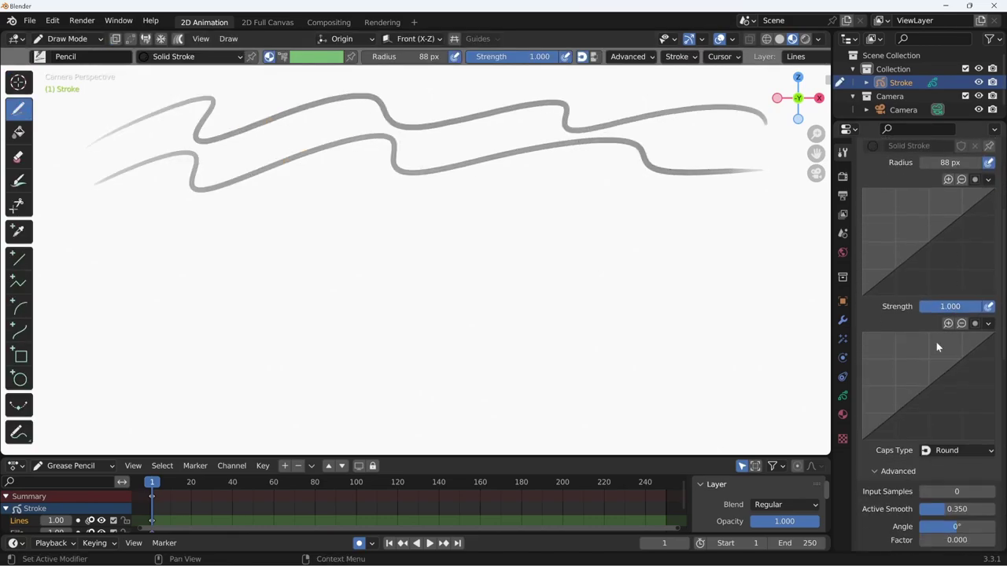
scroll(974, 386, down, 3)
scroll(974, 386, down, 1)
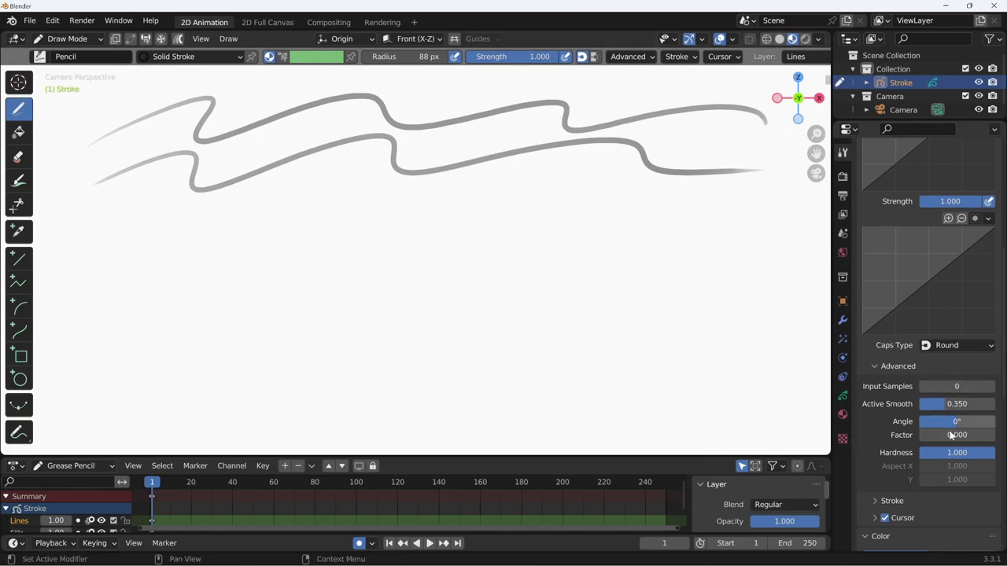
scroll(943, 425, down, 1)
scroll(893, 386, down, 1)
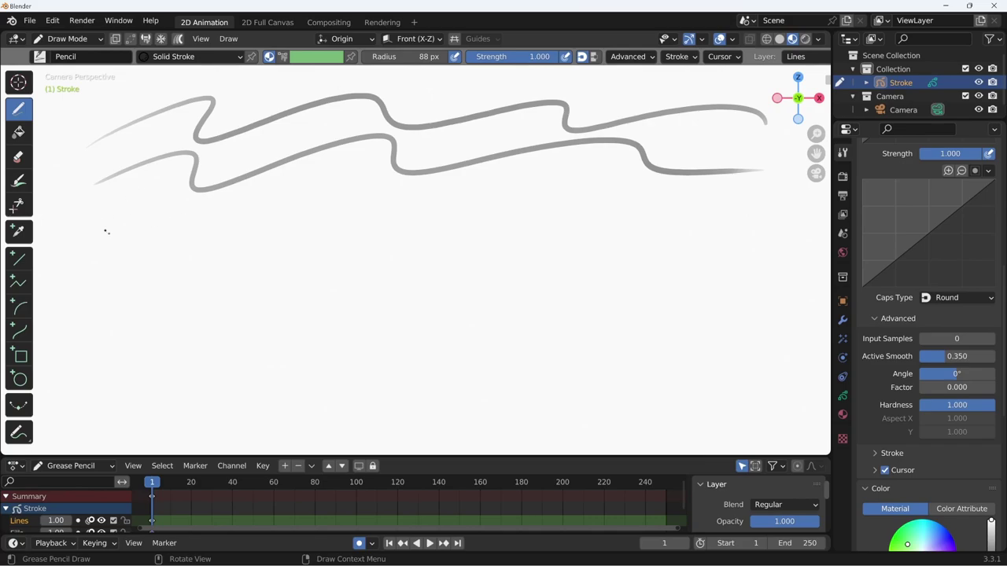
drag(94, 235, 349, 222)
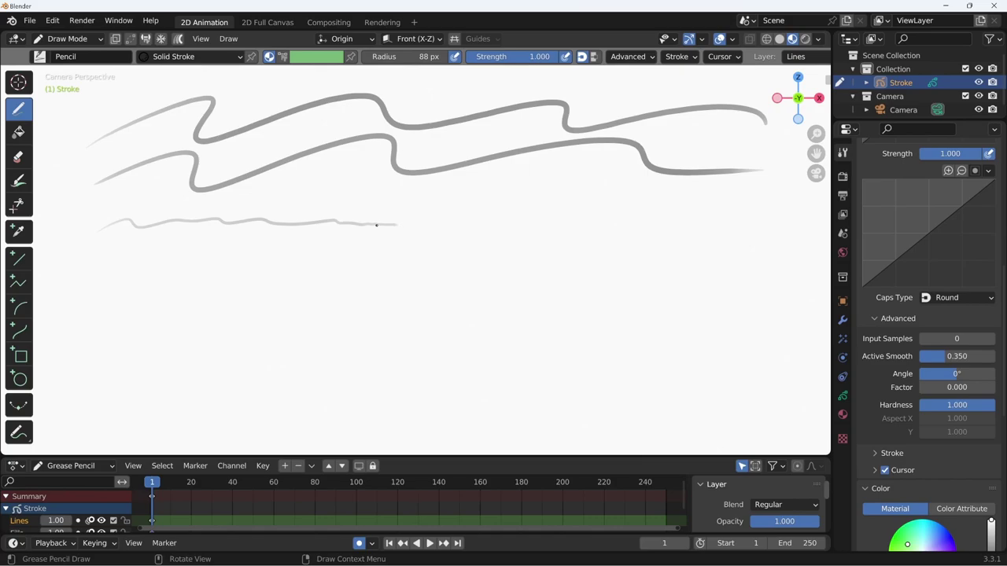
drag(431, 225, 492, 224)
Raise Active Smooth to full, then draw three horizontal lines plus several ovals and circles.
drag(949, 356, 993, 356)
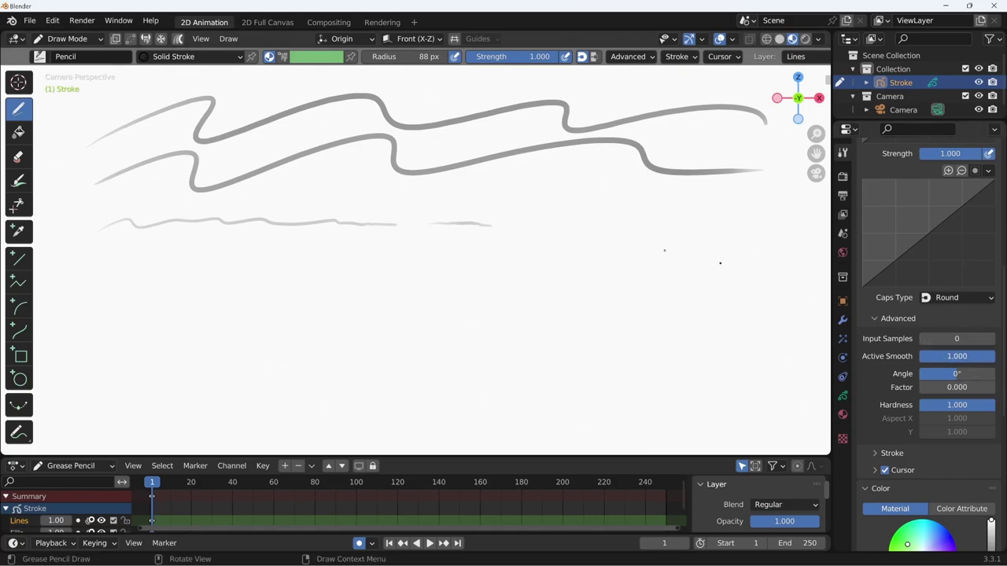
drag(551, 227, 754, 229)
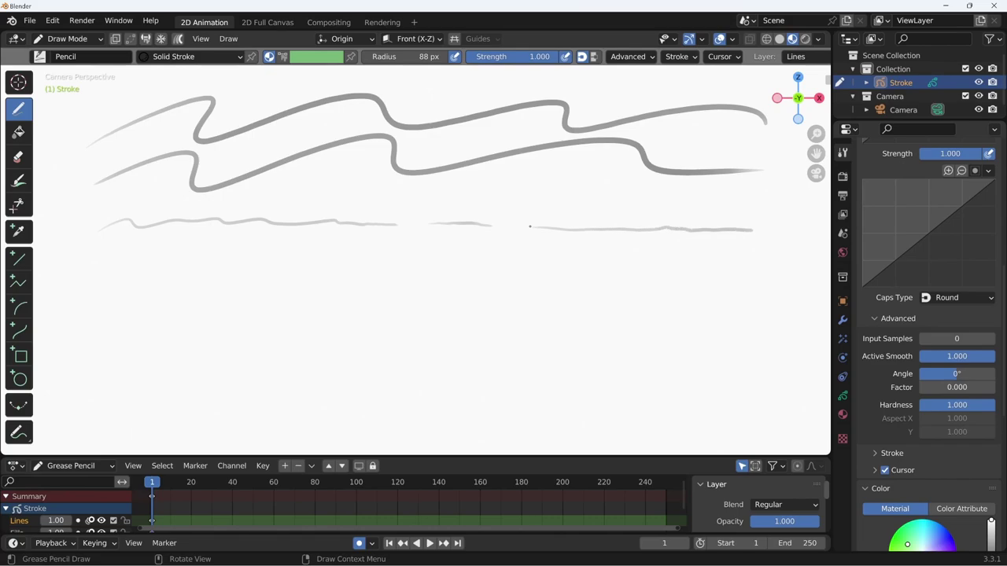
drag(559, 245, 763, 241)
mouse_move(599, 252)
mouse_down()
mouse_move(786, 250)
mouse_move(768, 264)
mouse_move(814, 271)
mouse_up()
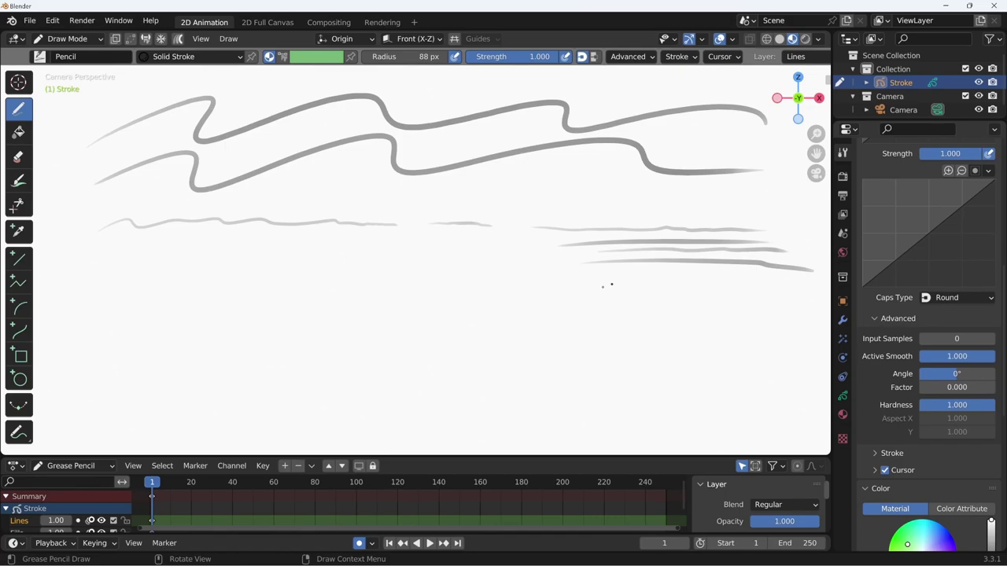
mouse_move(578, 313)
mouse_down()
mouse_move(626, 264)
mouse_move(637, 329)
mouse_up()
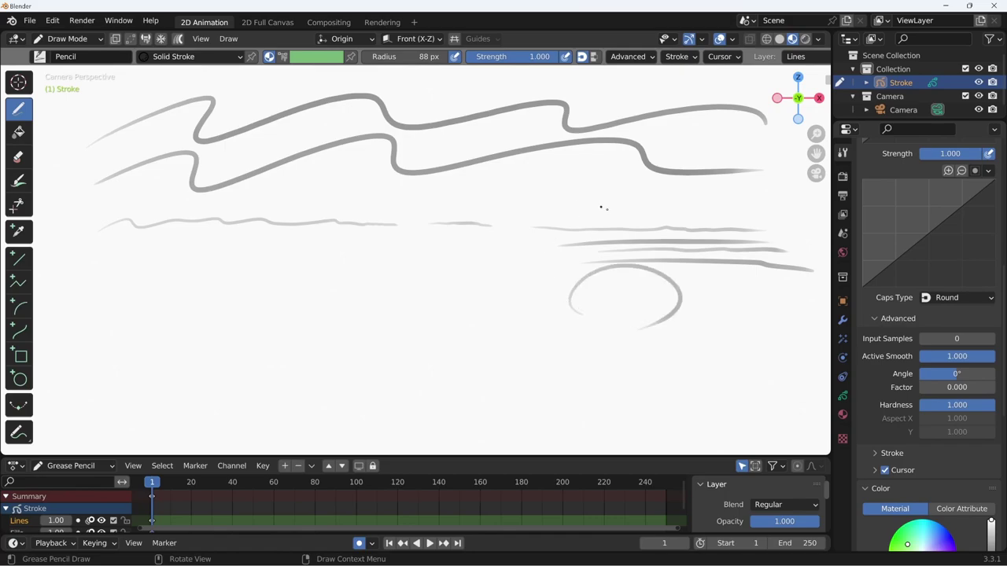
drag(602, 183, 667, 206)
drag(692, 173, 757, 217)
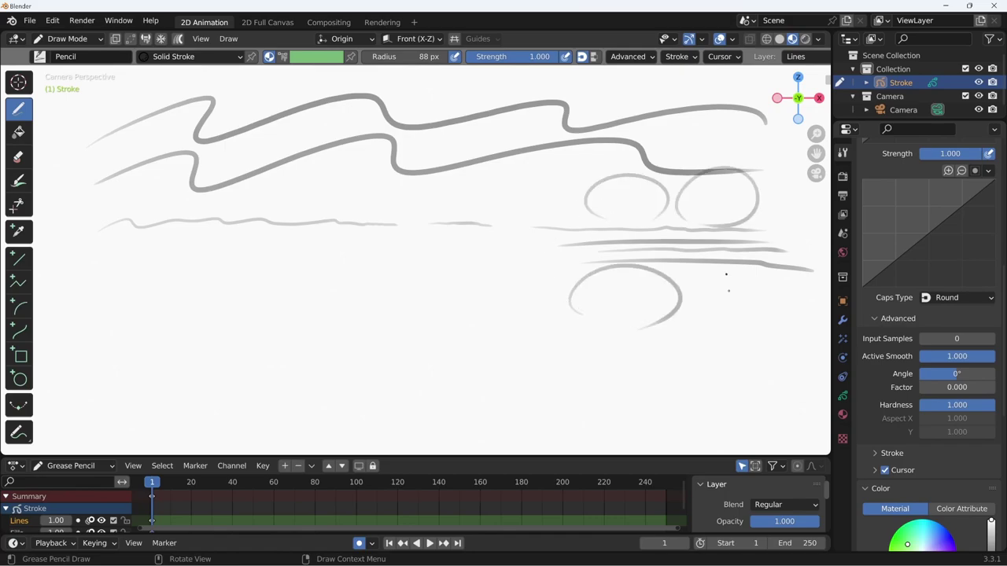
mouse_move(726, 275)
mouse_down()
mouse_move(712, 337)
mouse_move(775, 292)
mouse_up()
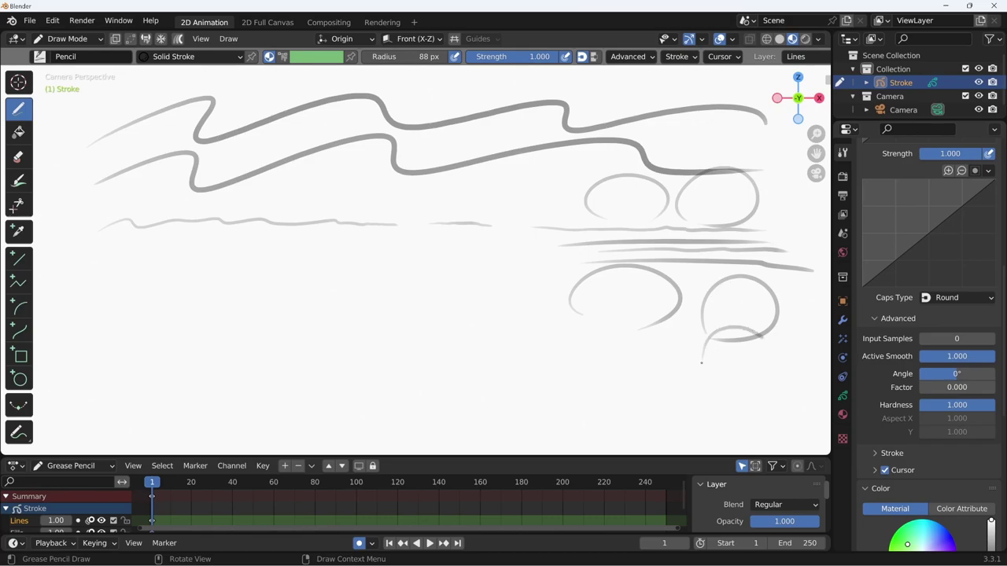
drag(751, 329, 786, 366)
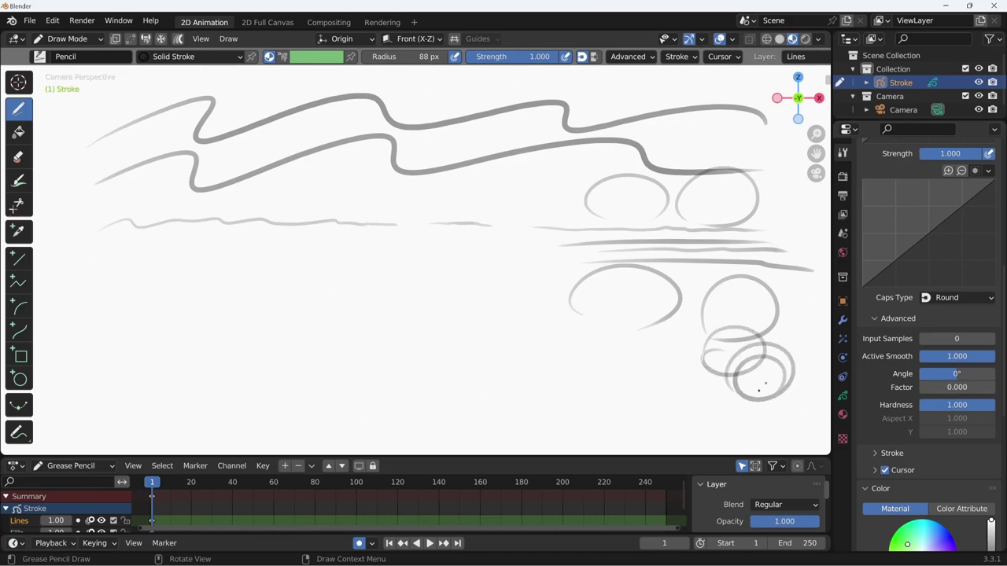
Set Active Smooth to 0 and draw small circles and wavy vertical strokes at the right.
drag(979, 355, 920, 355)
mouse_move(681, 341)
mouse_down()
mouse_move(651, 368)
mouse_move(652, 359)
mouse_up()
drag(693, 310, 678, 330)
mouse_move(703, 281)
mouse_down()
mouse_move(715, 303)
mouse_move(697, 288)
mouse_move(824, 383)
mouse_up()
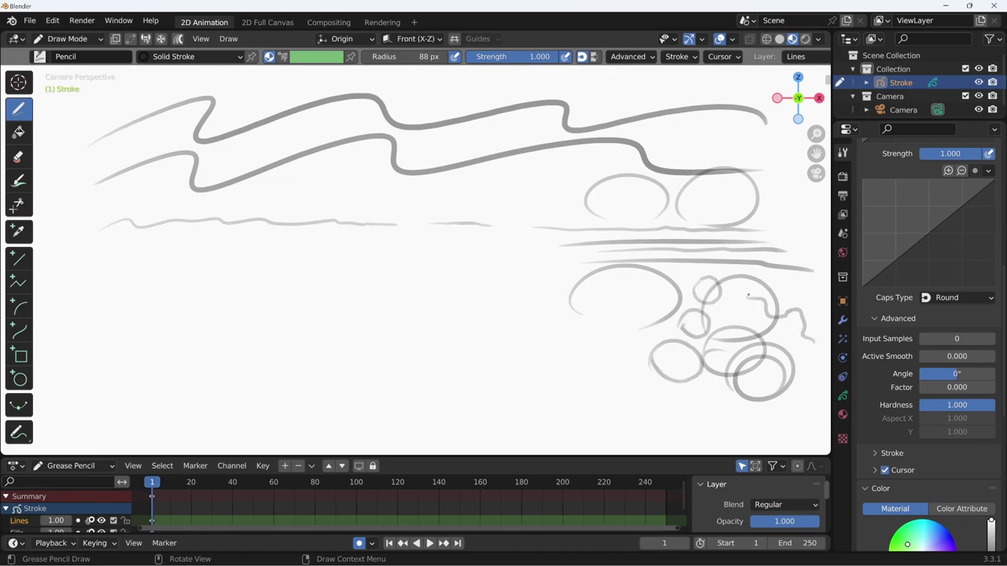
mouse_move(813, 306)
mouse_down()
mouse_move(811, 288)
mouse_move(818, 437)
mouse_up()
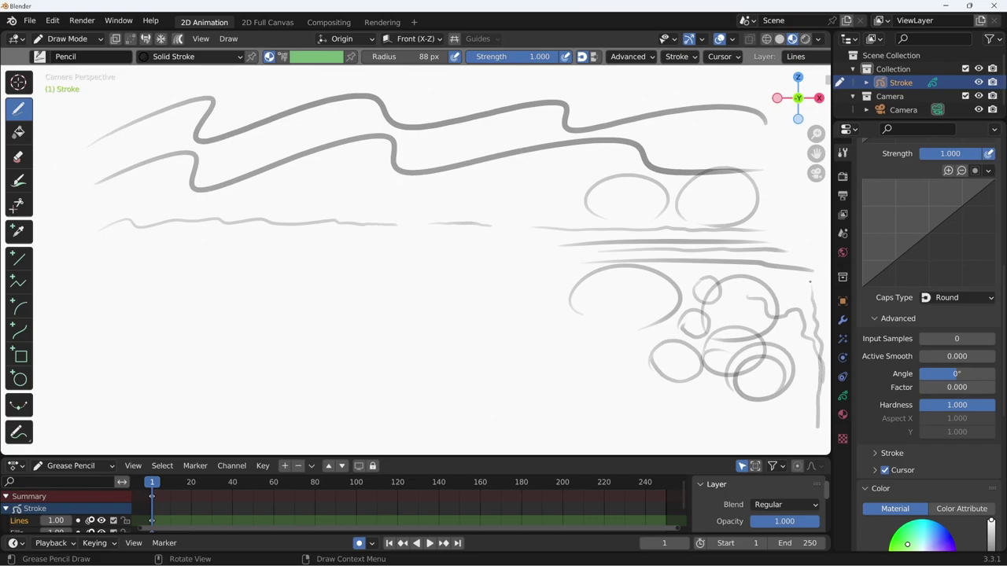
drag(800, 360, 805, 438)
drag(778, 188, 783, 302)
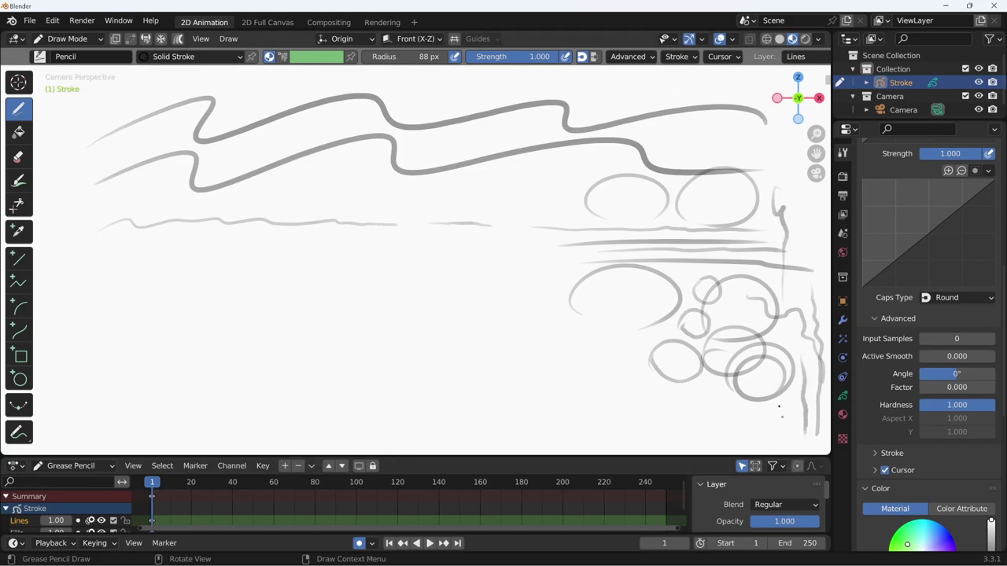
click(941, 360)
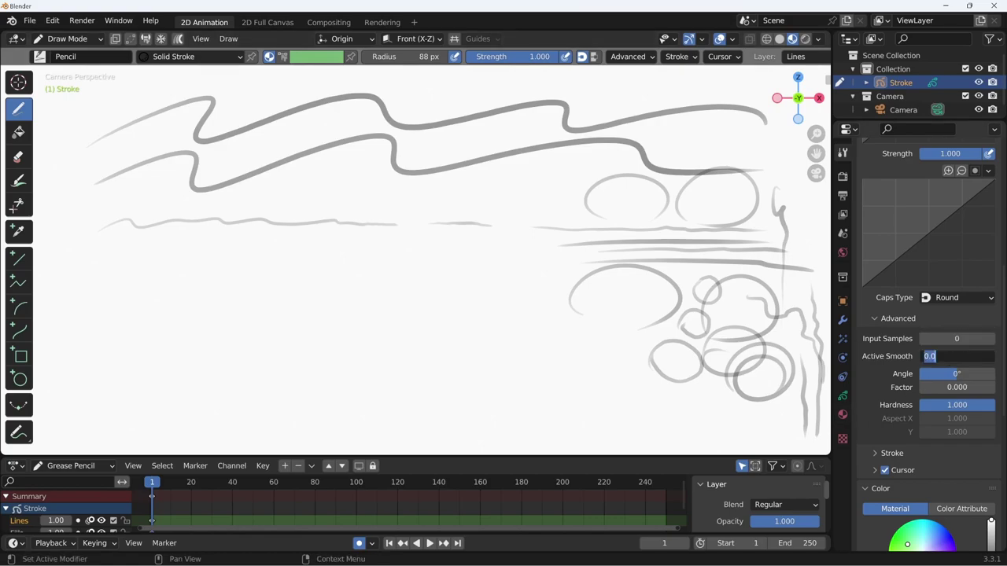
Set Active Smooth to 0.8 and draw two test strokes across the middle.
text(0.8)
key(Return)
drag(592, 297, 776, 316)
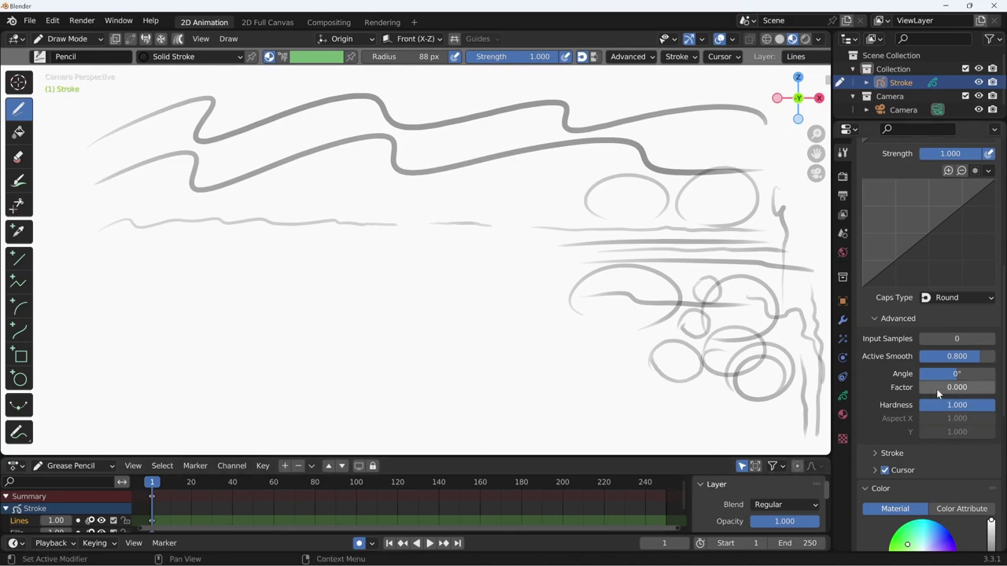
drag(466, 192, 649, 199)
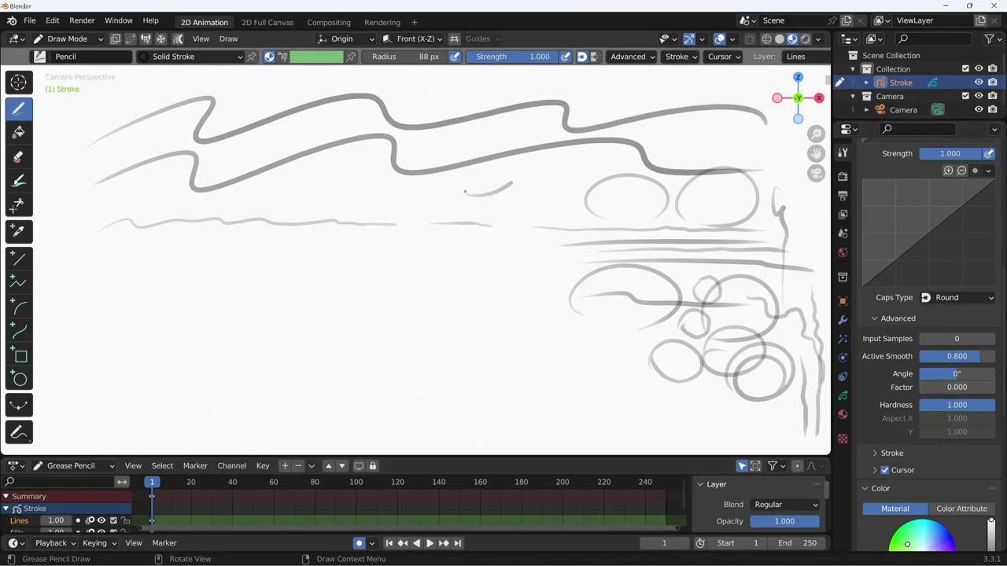
Set the brush Factor to 0.5 and draw short, zigzag and loopy test strokes.
click(960, 390)
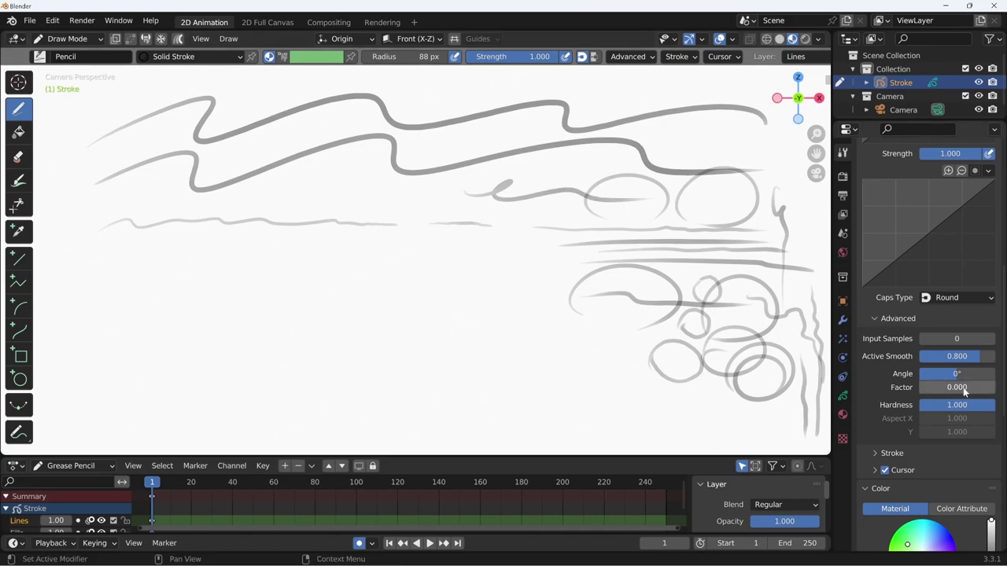
text(0.5)
key(Return)
drag(448, 249, 571, 270)
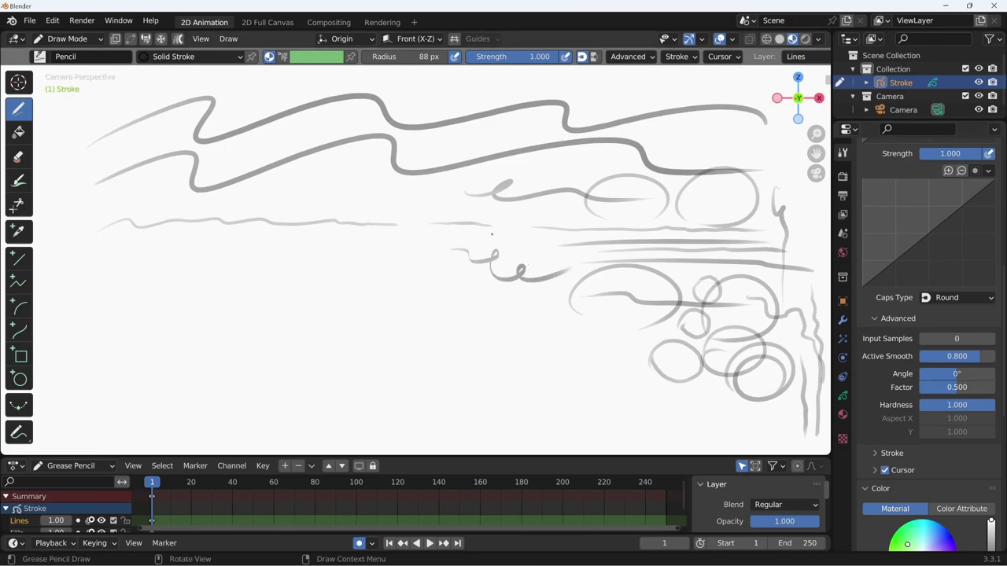
drag(357, 253, 645, 259)
drag(412, 206, 504, 234)
mouse_move(435, 269)
mouse_down()
mouse_move(595, 329)
mouse_move(645, 376)
mouse_up()
Set the Factor to 1.0 and draw wavy and horizontal test strokes.
click(956, 387)
text(1)
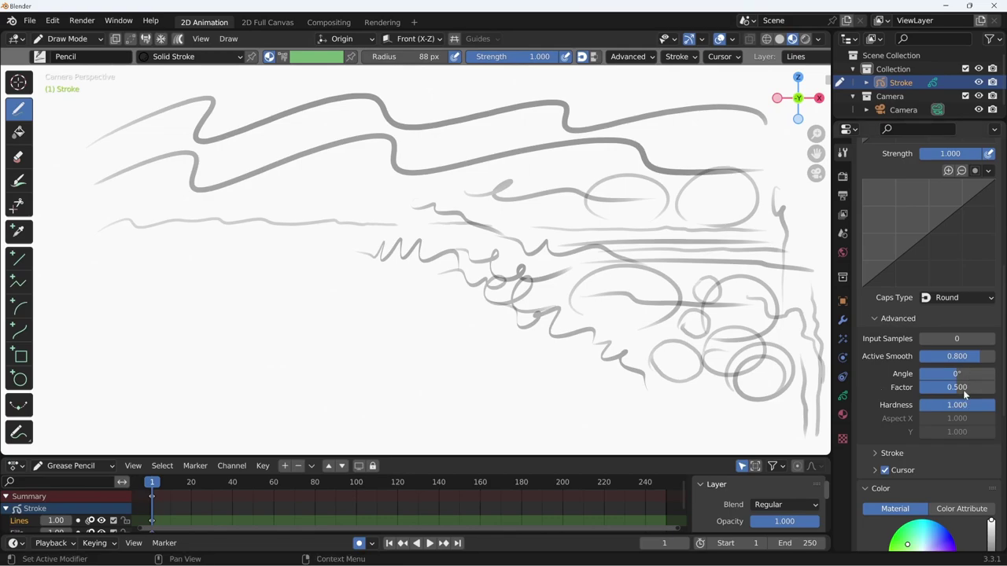
key(Return)
drag(464, 328, 599, 383)
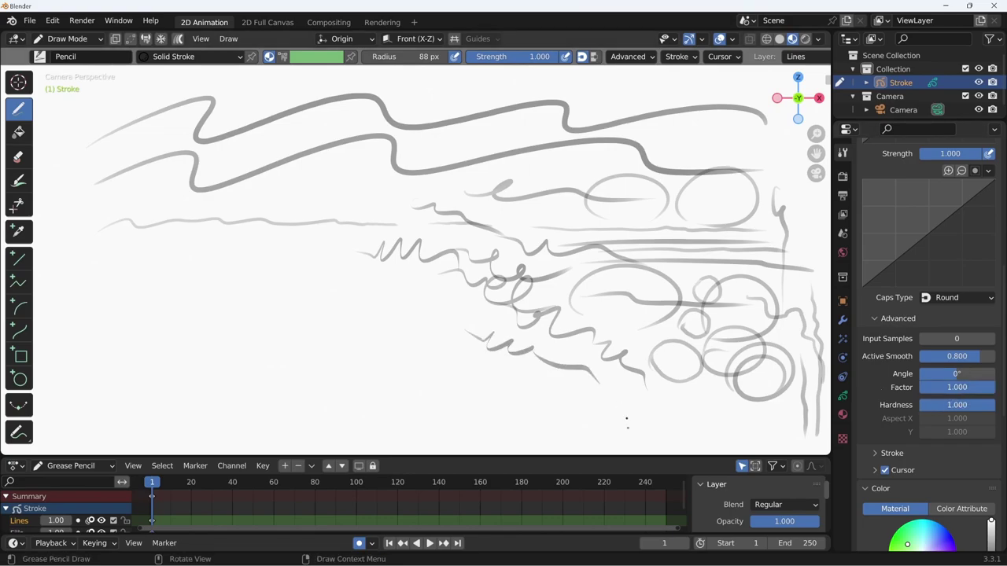
drag(360, 309, 623, 307)
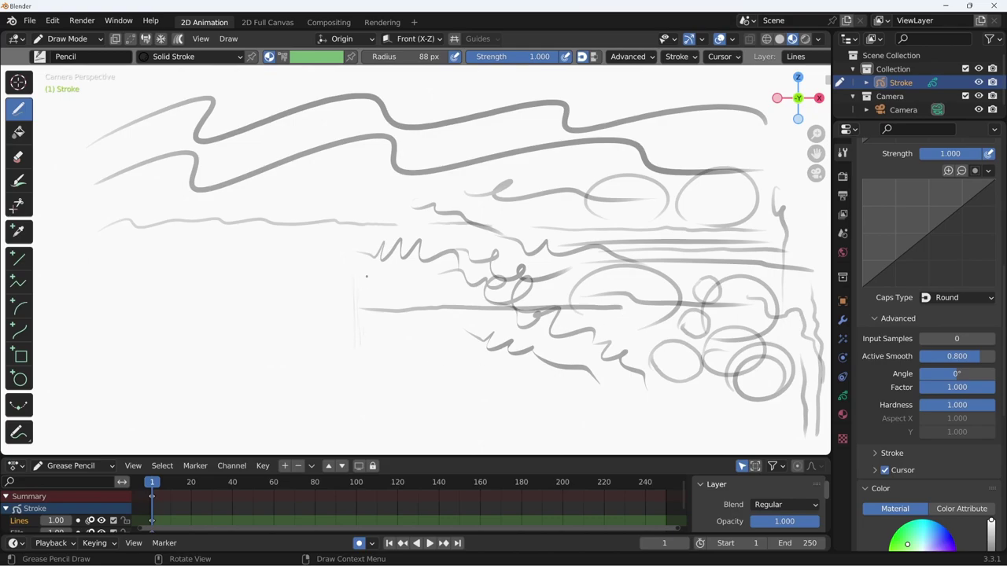
drag(383, 303, 478, 296)
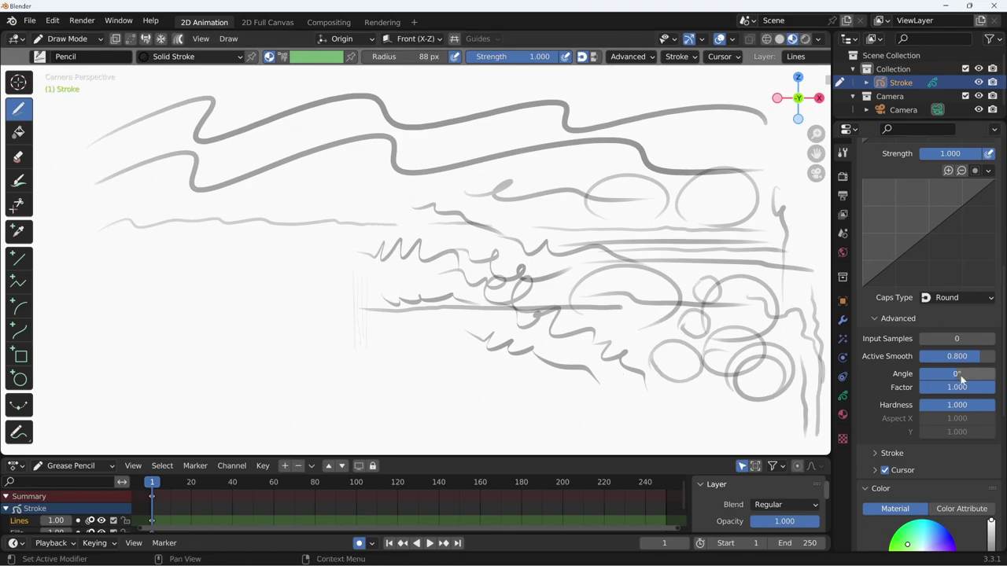
drag(957, 379, 992, 377)
Set the Pencil brush Angle to 45° and draw squiggles plus diagonal hatching.
click(961, 374)
text(45)
key(Return)
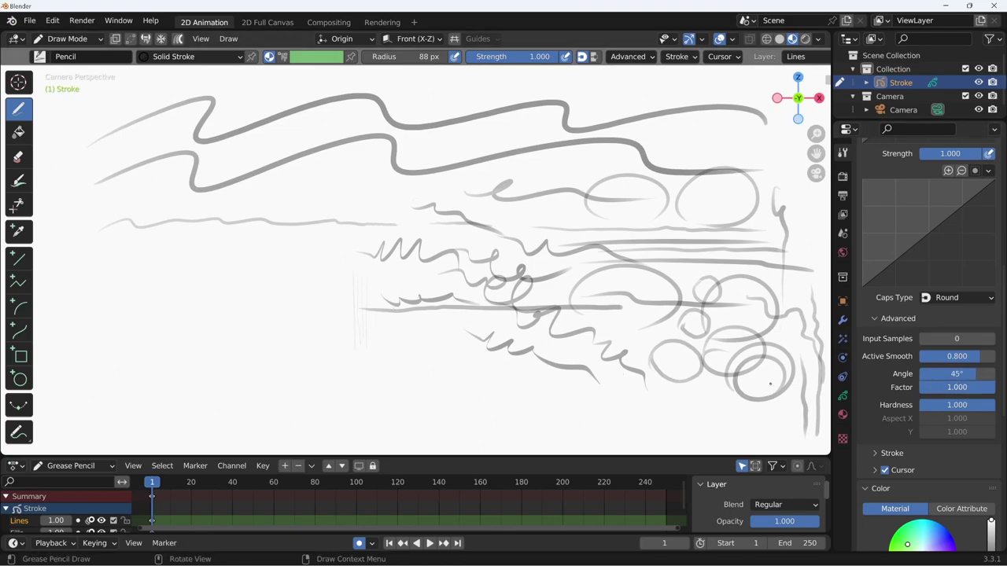
drag(385, 332, 378, 334)
drag(455, 337, 659, 401)
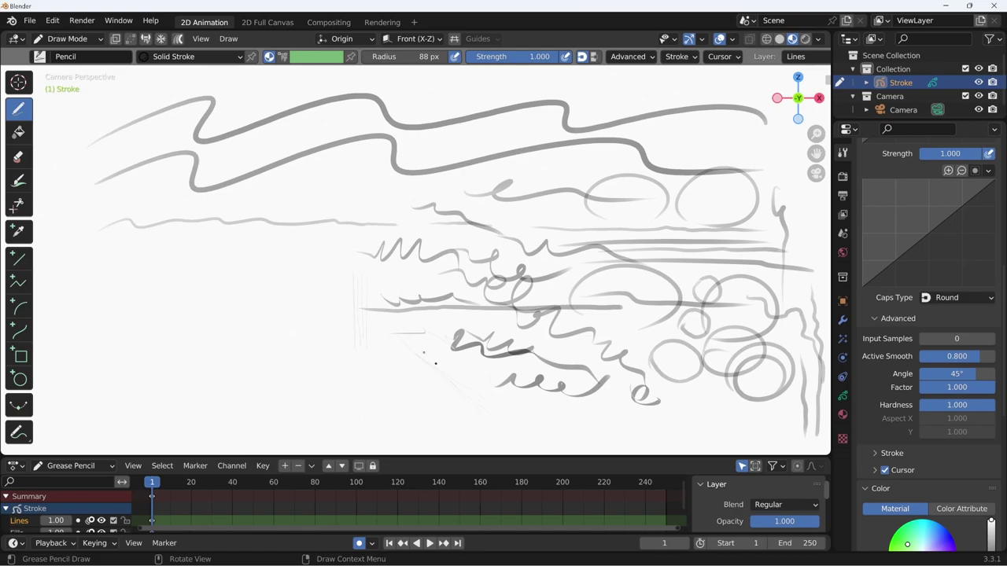
drag(468, 362, 421, 409)
drag(492, 346, 420, 417)
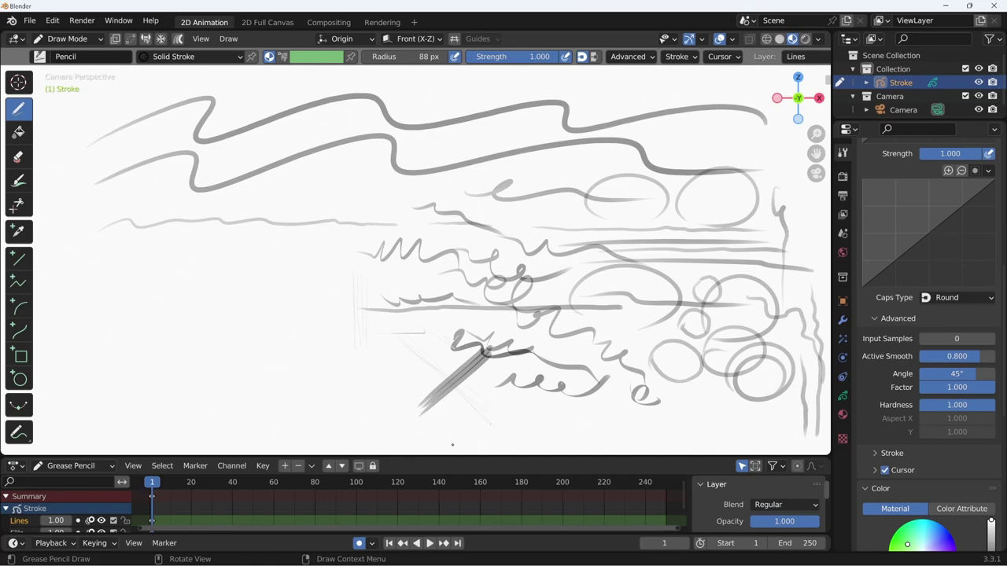
Change Angle to -45° and hatch in the opposite diagonal.
click(956, 373)
text(-)
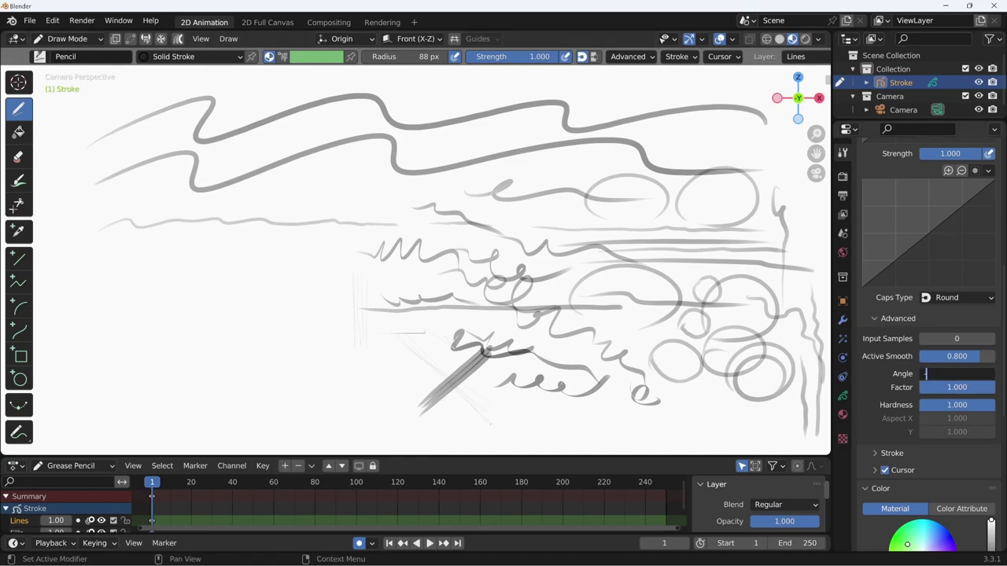
text(45)
key(Return)
mouse_move(356, 365)
mouse_down()
mouse_move(429, 434)
mouse_move(401, 407)
mouse_up()
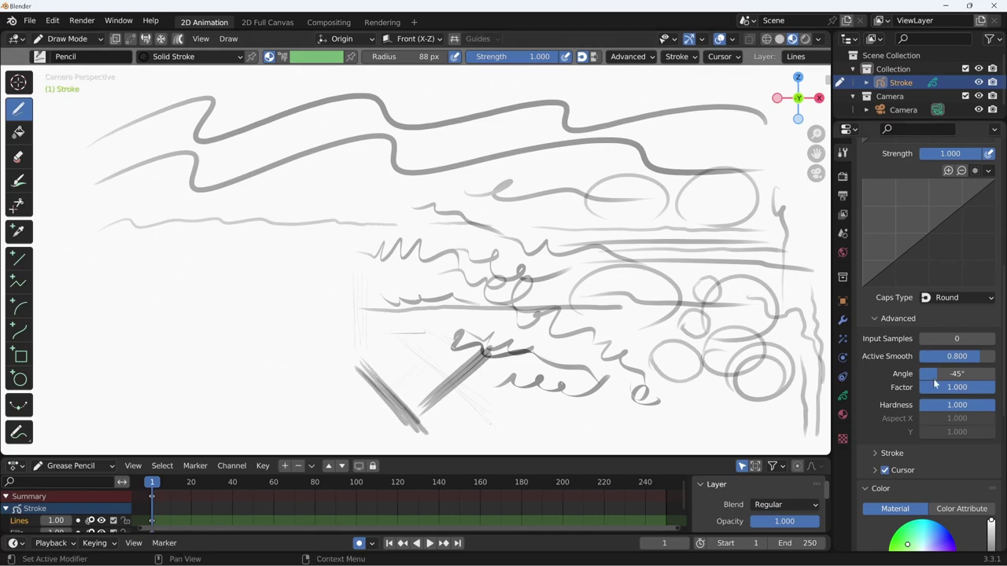
Set Angle to 30° with Factor 0.5 and draw loopy strokes near the upper left.
click(956, 374)
text(30)
key(Return)
click(944, 387)
text(0.5)
key(Return)
mouse_move(183, 232)
mouse_down()
mouse_move(287, 227)
mouse_move(434, 188)
mouse_up()
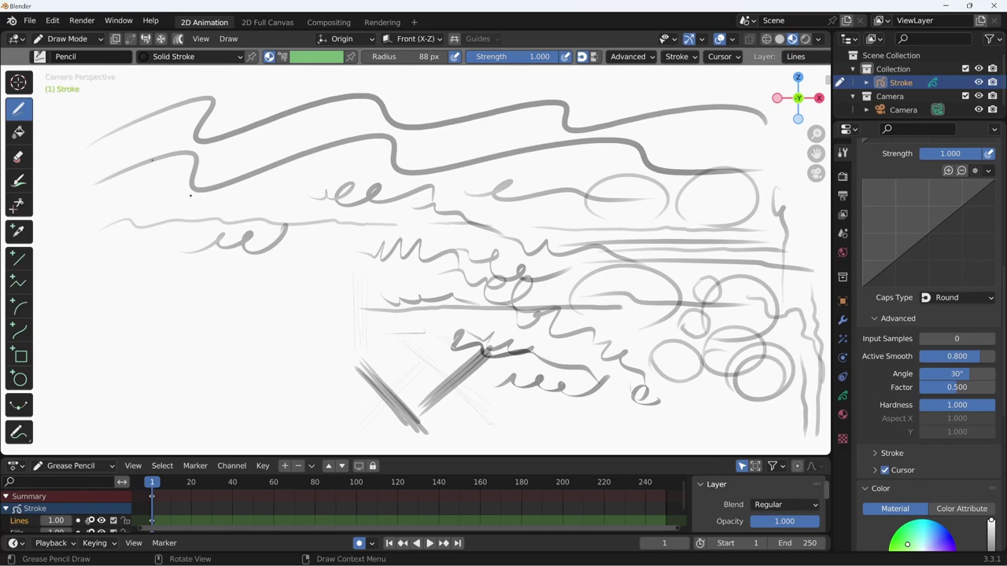
click(39, 57)
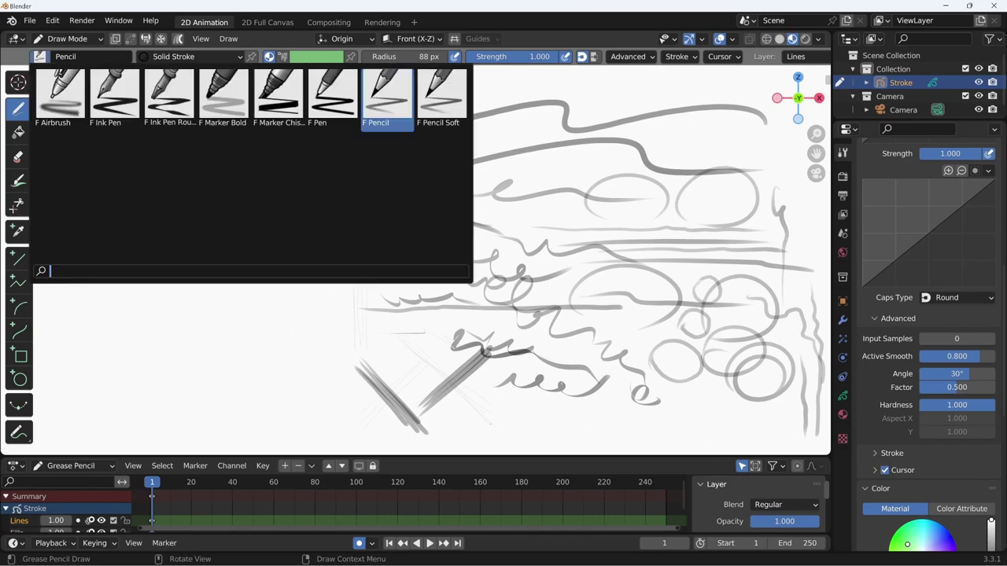
Select the Marker Chisel brush and draw three bold black strokes across the canvas top.
click(285, 107)
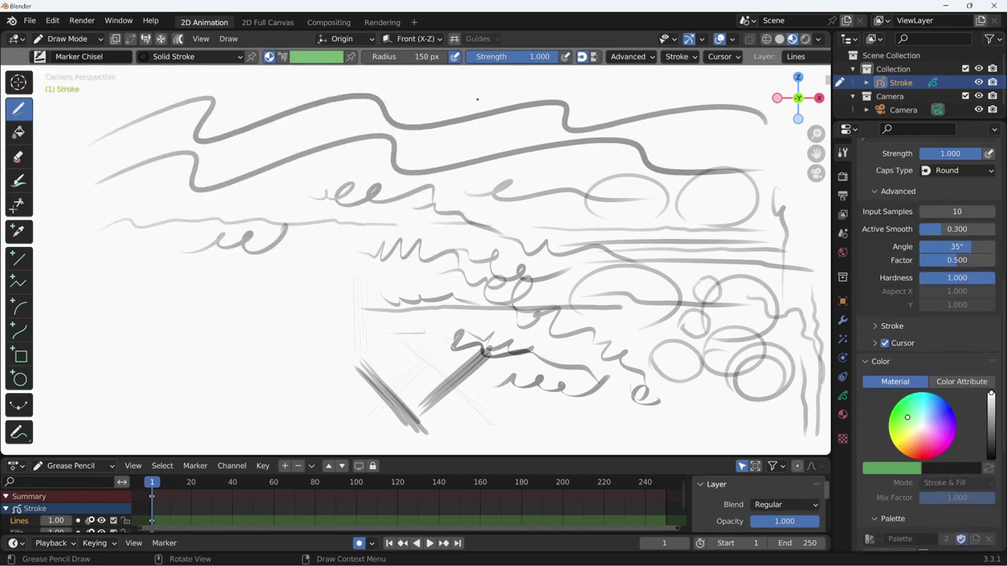
mouse_move(519, 93)
mouse_down()
mouse_move(482, 148)
mouse_move(510, 140)
mouse_up()
drag(547, 99, 525, 135)
mouse_move(563, 118)
mouse_down()
mouse_move(676, 111)
mouse_move(689, 139)
mouse_up()
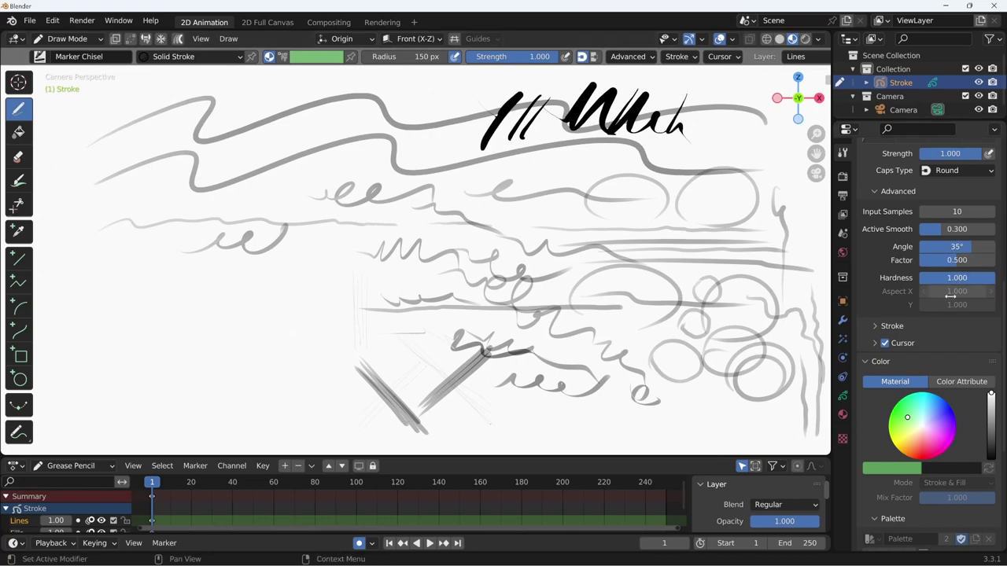
click(39, 57)
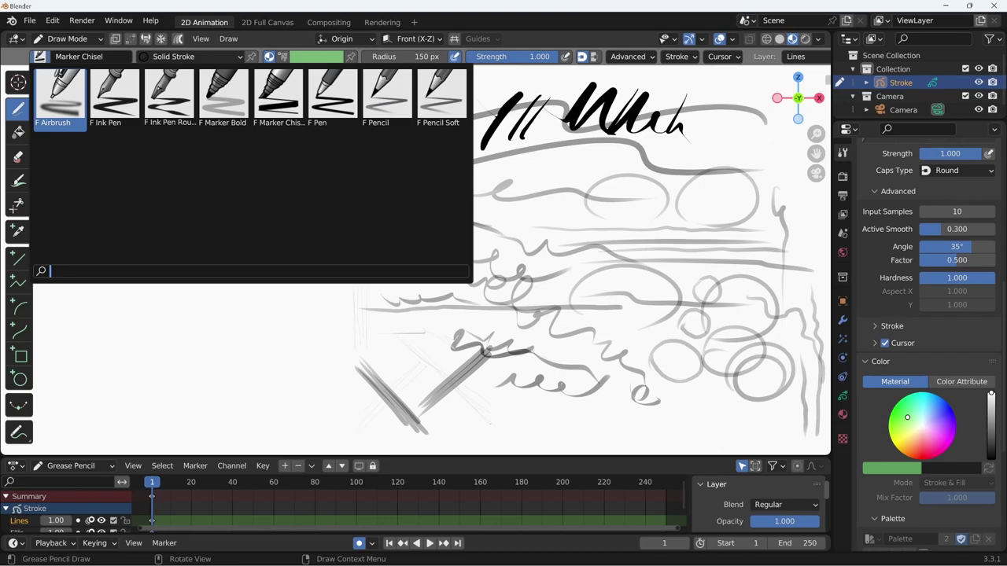
Select the Airbrush to review its Advanced hardness and aspect settings, then return to Pencil.
click(59, 94)
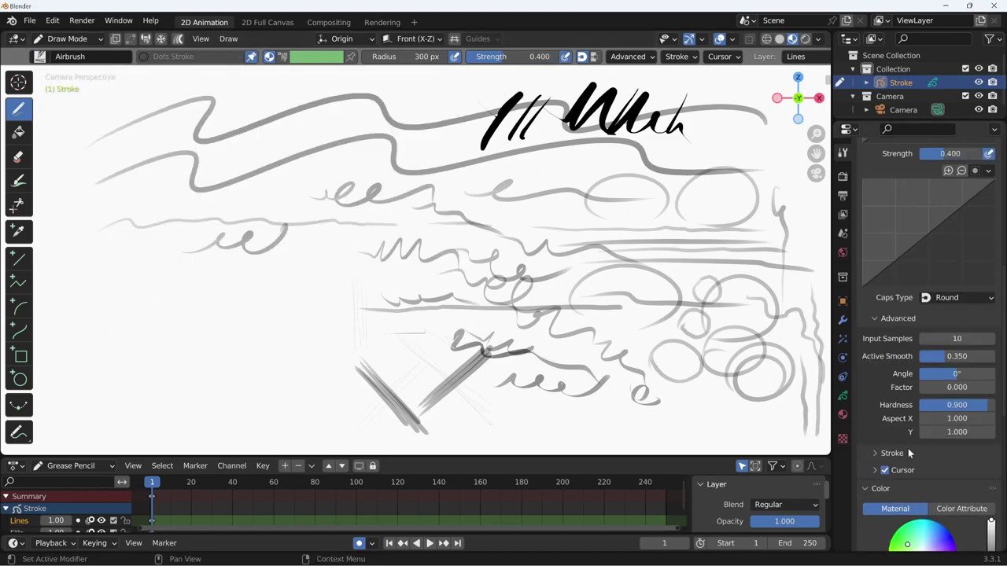
scroll(944, 306, down, 5)
scroll(956, 303, up, 2)
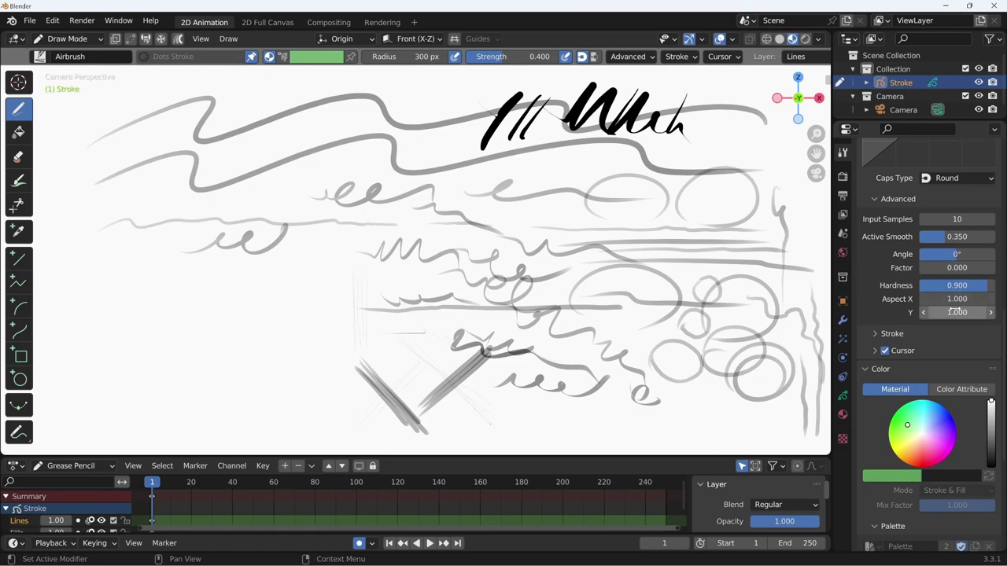
click(39, 58)
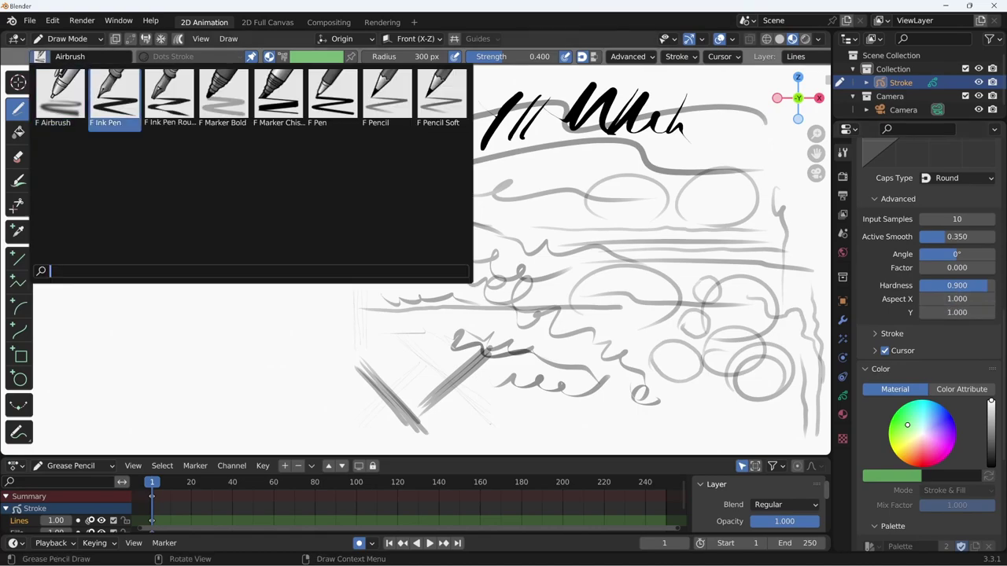
click(387, 96)
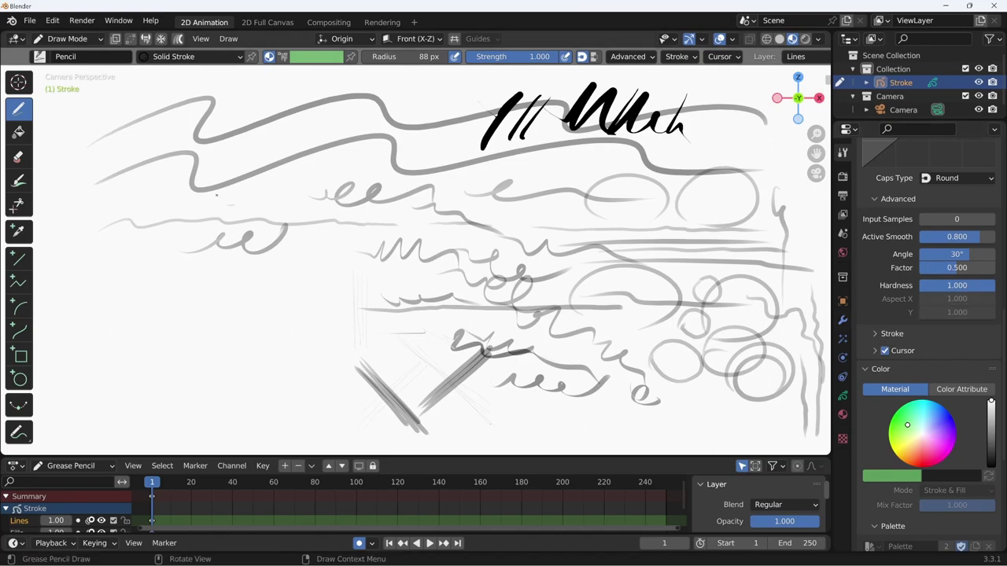
Draw loopy hatched Pencil strokes, then drop Hardness to 0.001 and draw a faint loop.
drag(231, 198, 345, 195)
drag(307, 167, 288, 244)
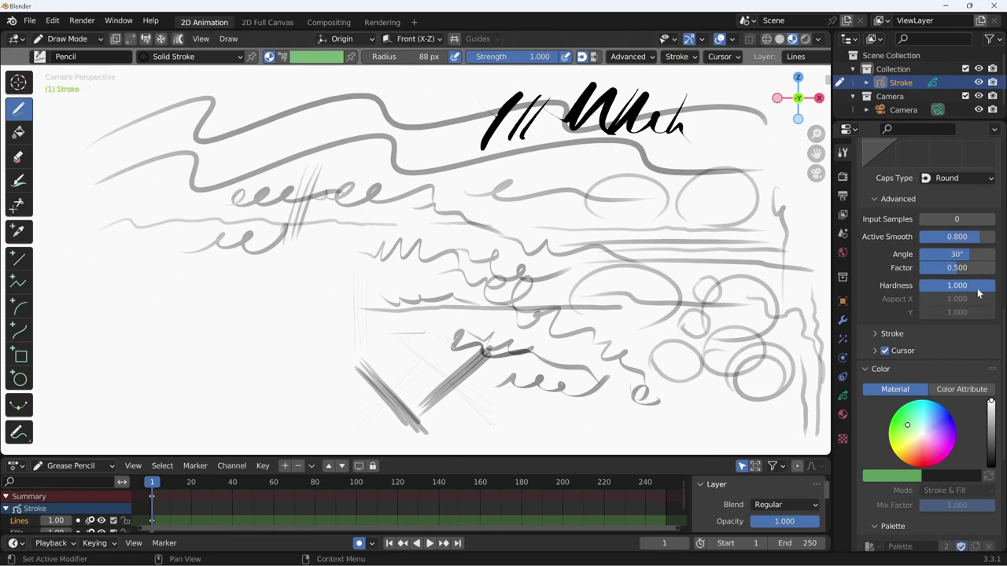
drag(977, 291, 920, 285)
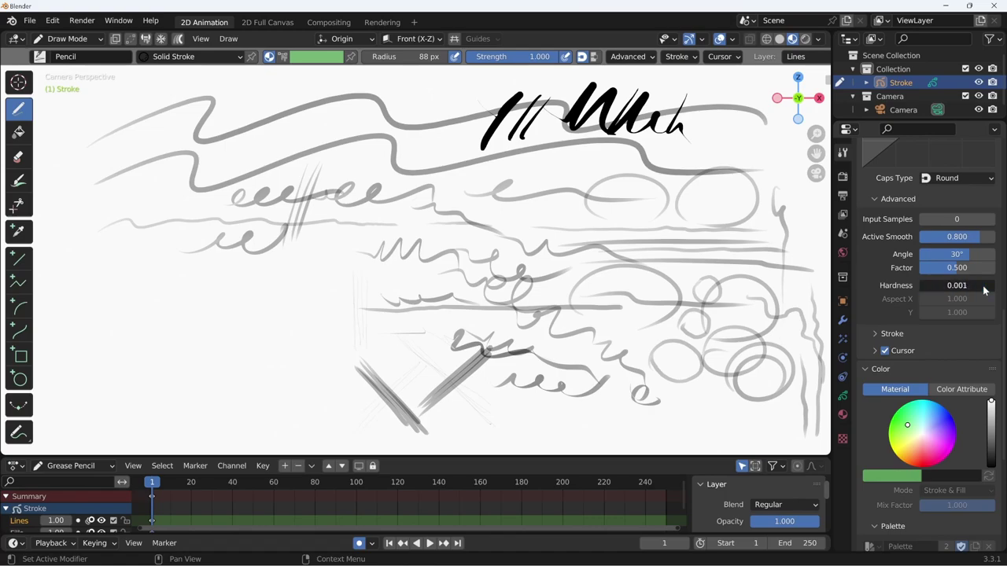
mouse_move(115, 275)
mouse_down()
mouse_move(169, 236)
mouse_move(203, 271)
mouse_move(250, 259)
mouse_up()
Enlarge the brush radius to 500 px, sketch soft strokes, and restore Hardness to 1.000.
key(f)
click(210, 277)
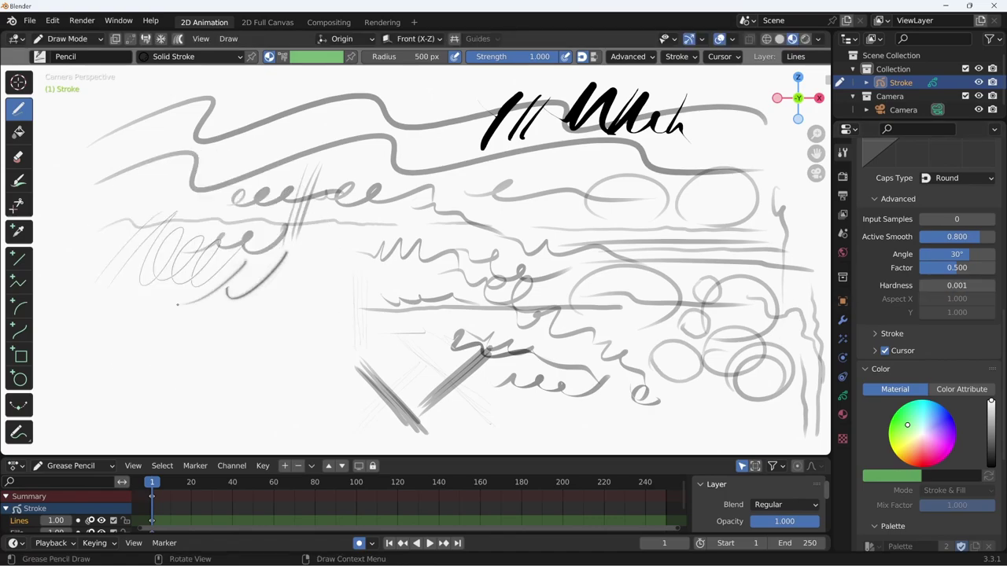
drag(260, 299, 365, 258)
mouse_move(270, 306)
mouse_down()
mouse_move(338, 261)
mouse_move(340, 279)
mouse_move(307, 318)
mouse_move(328, 310)
mouse_move(331, 320)
mouse_up()
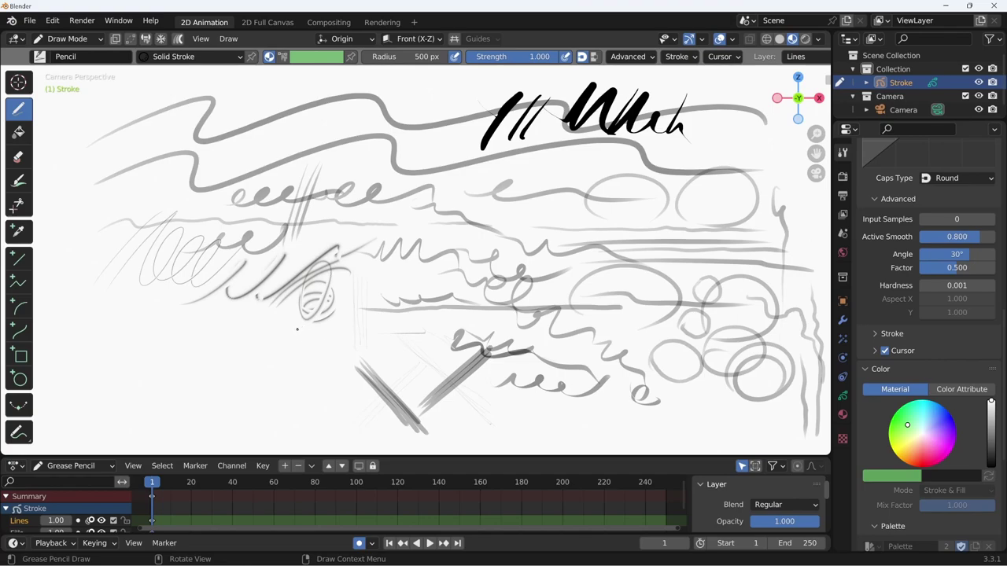
click(970, 289)
text(1)
key(Return)
Switch to the Pencil Soft brush and draw light strokes at the upper left.
click(38, 56)
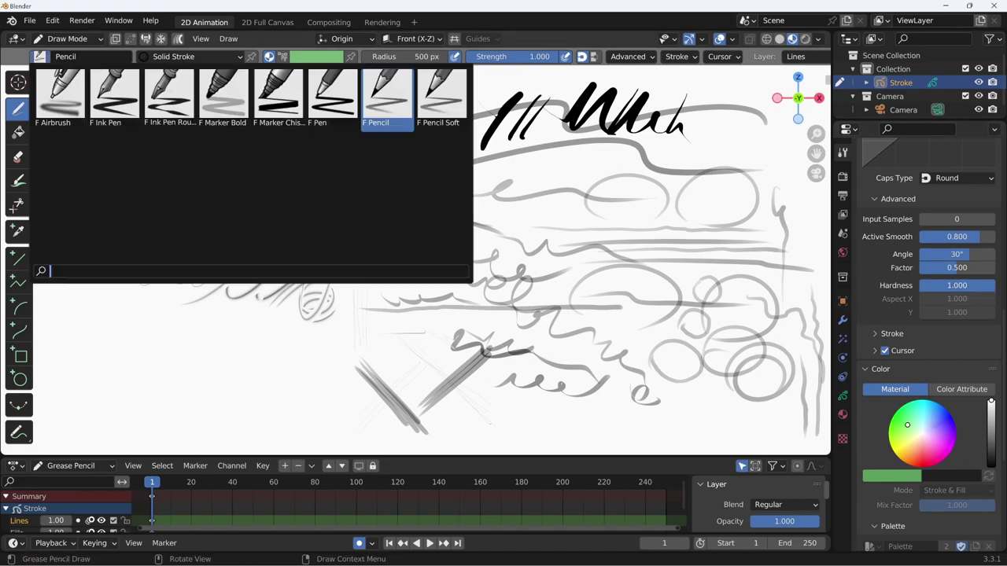
click(441, 95)
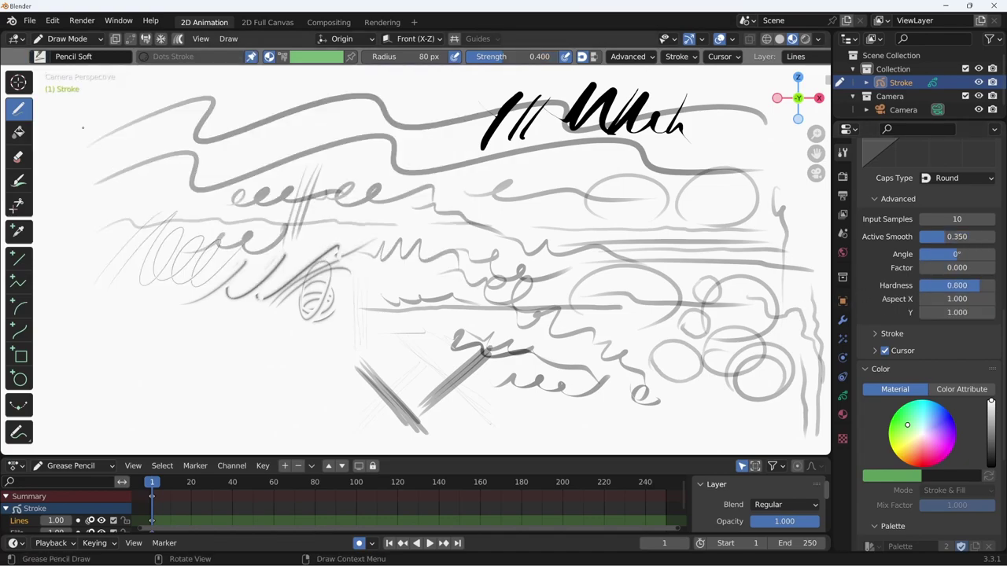
drag(70, 165, 182, 140)
mouse_move(118, 188)
mouse_down()
mouse_move(116, 204)
mouse_move(228, 201)
mouse_up()
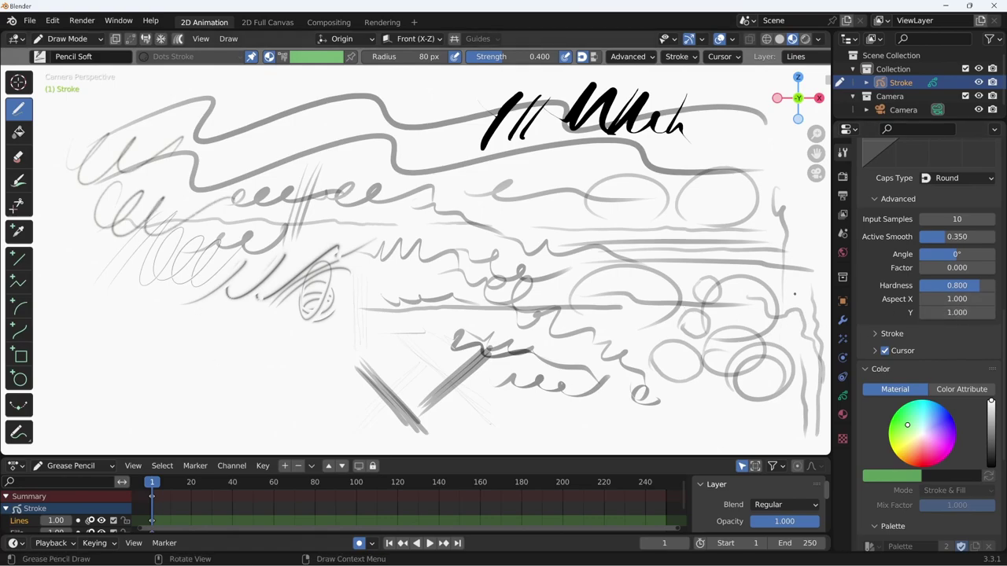
Paint a dark Airbrush zigzag, set Aspect X to 0.100, and paint a flattened stroke.
drag(74, 322, 260, 267)
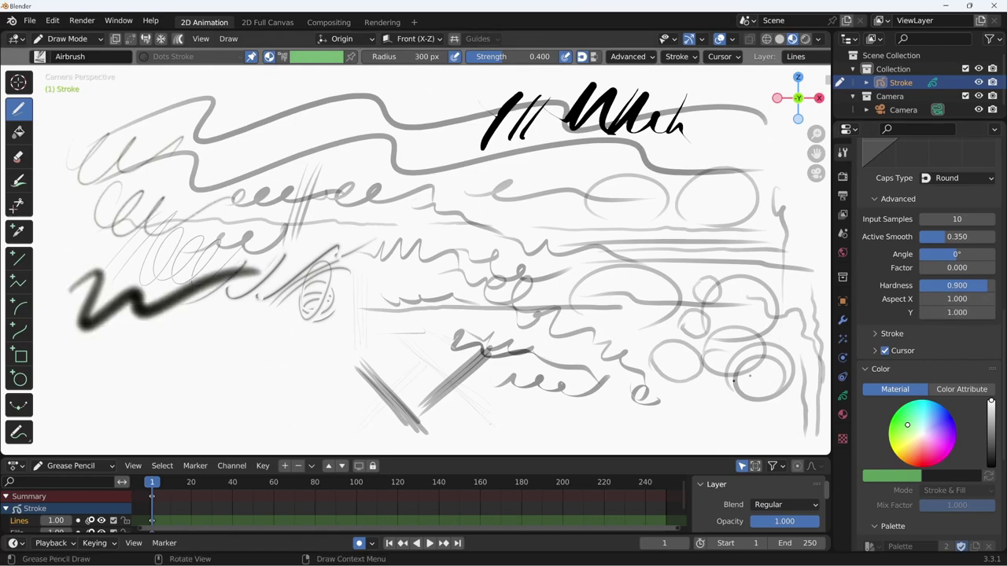
click(958, 300)
text(0.1)
key(Return)
drag(80, 360, 161, 355)
Paint flattened horizontal and diagonal Airbrush strokes at the lower left.
drag(138, 373, 280, 368)
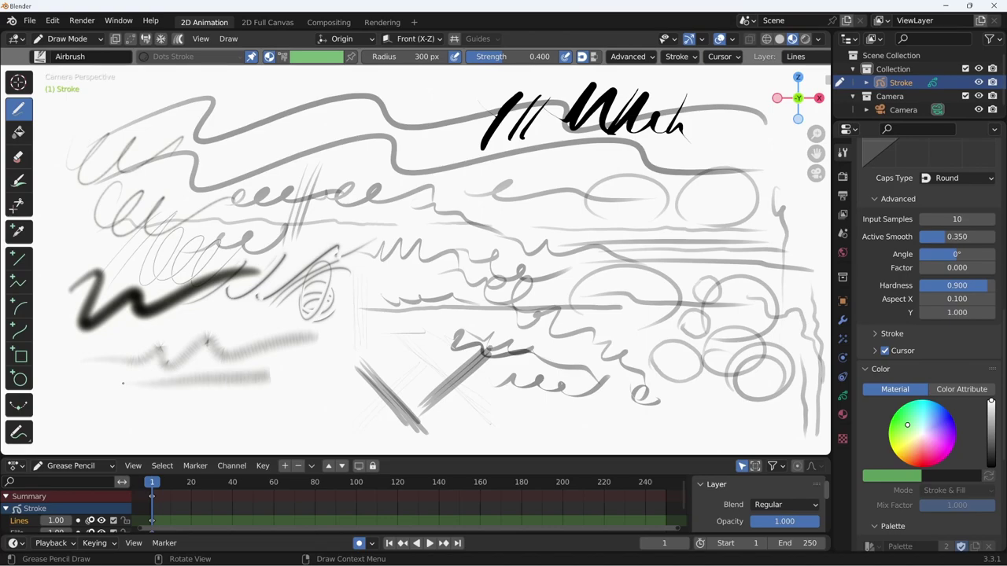
drag(173, 387, 312, 388)
drag(374, 330, 312, 420)
drag(390, 349, 360, 374)
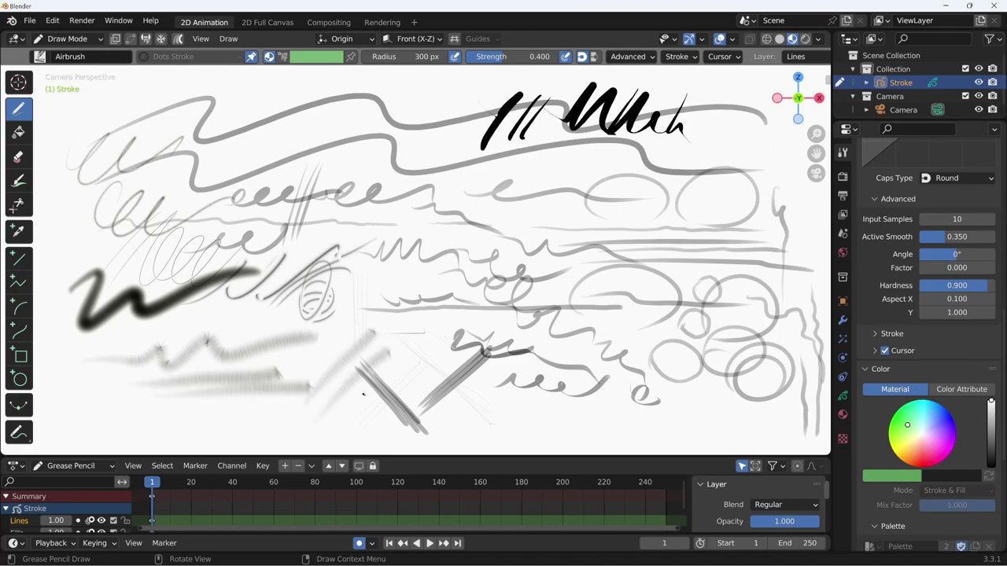
Set Airbrush Hardness to 0.001 and Strength to 1.000, then paint faint strokes near the top.
drag(983, 286, 916, 285)
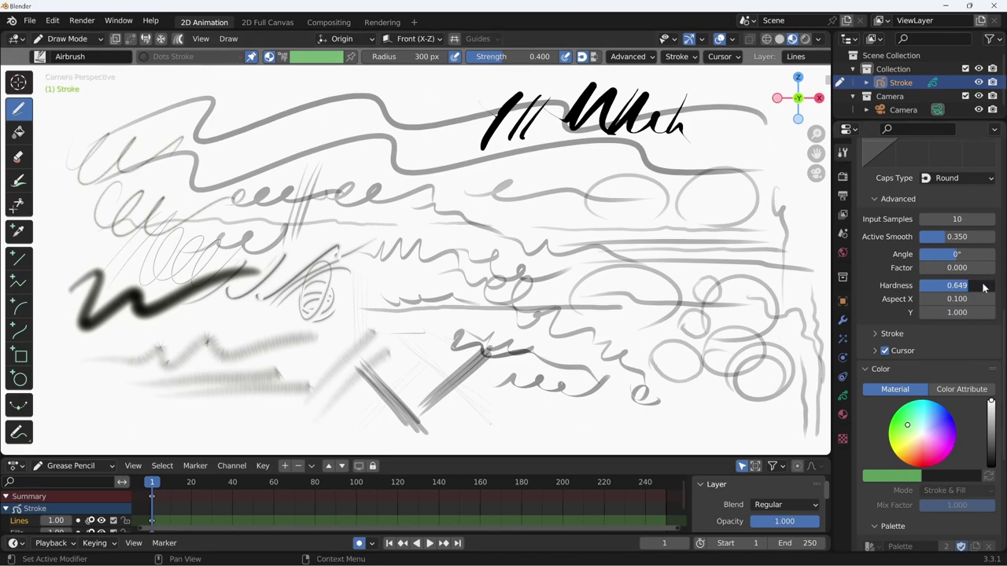
drag(984, 287, 974, 288)
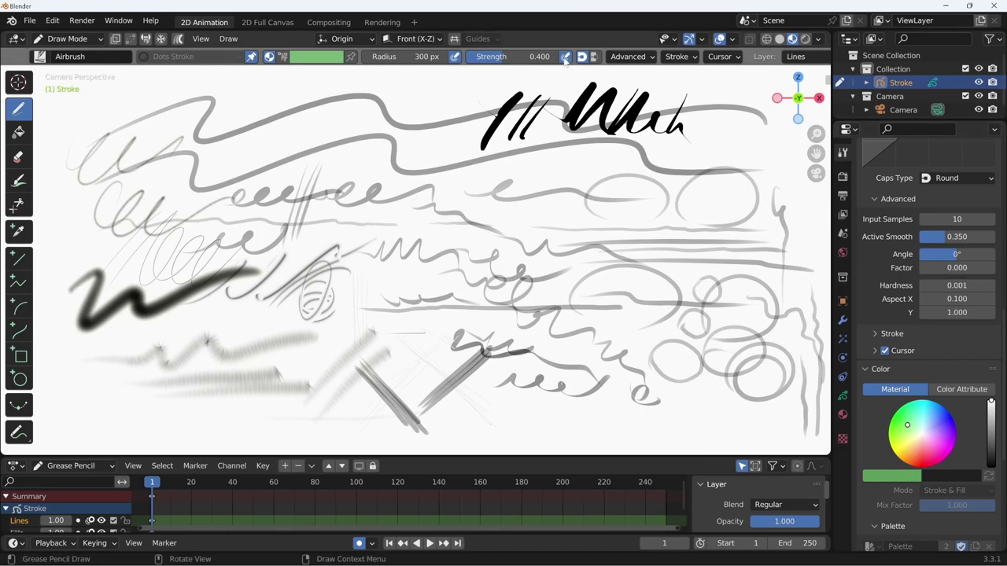
drag(515, 57, 555, 57)
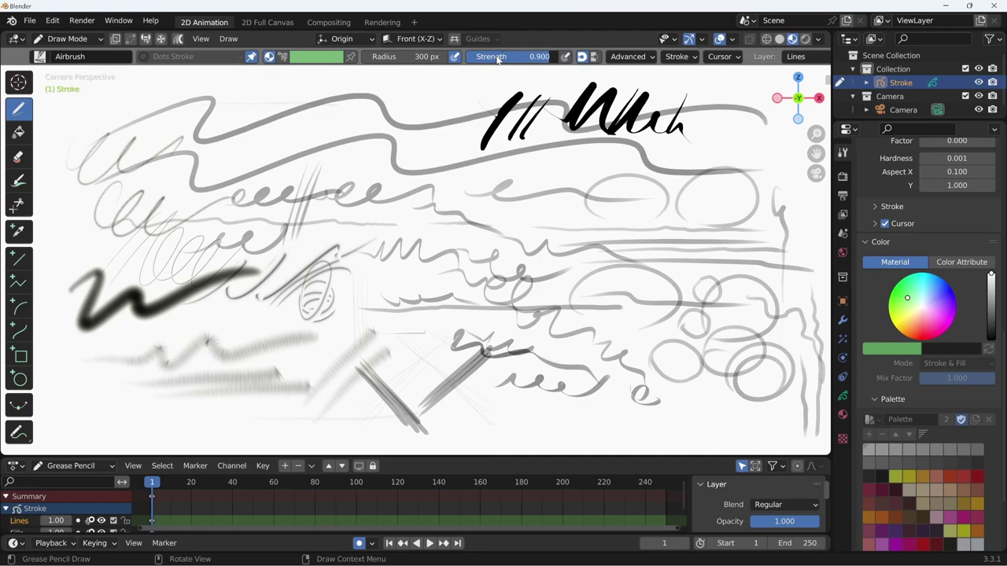
drag(273, 127, 400, 134)
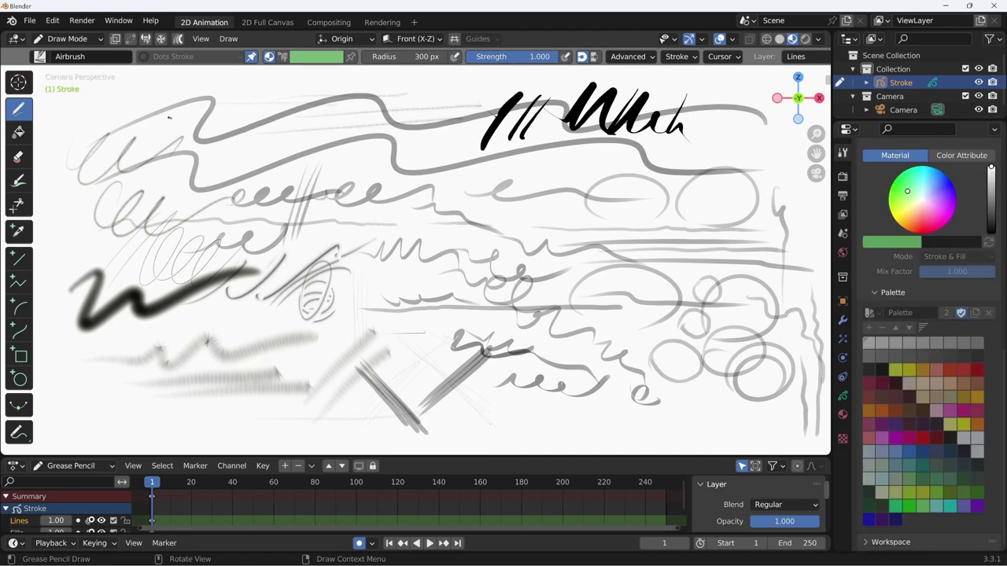
drag(169, 117, 353, 109)
drag(197, 136, 354, 125)
drag(195, 154, 369, 148)
drag(219, 168, 572, 166)
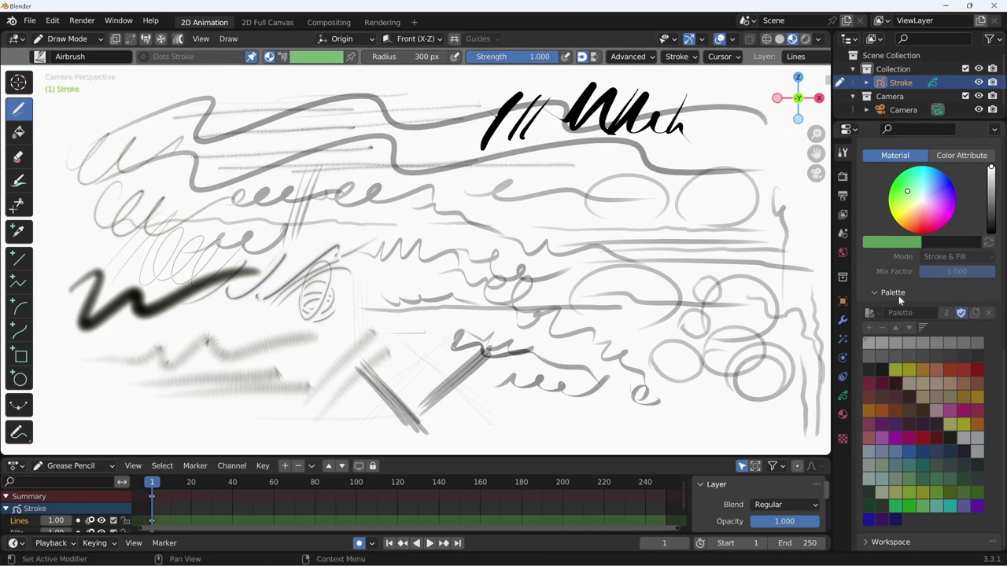
Reset Aspect X to 1, set Aspect Y to 0.1, and draw a thin spiral.
scroll(936, 314, up, 5)
scroll(944, 315, down, 1)
scroll(960, 313, up, 2)
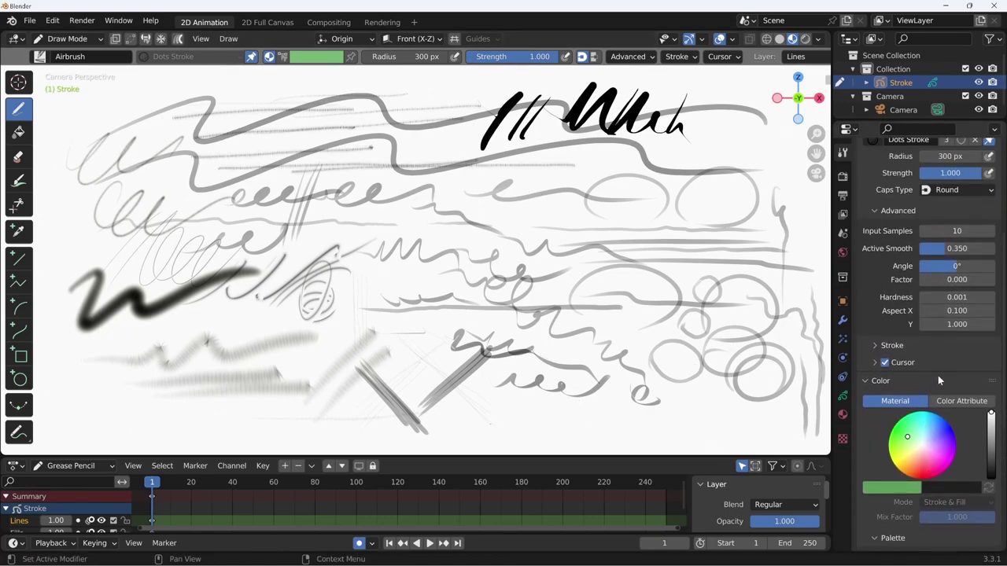
click(966, 311)
text(1)
key(Return)
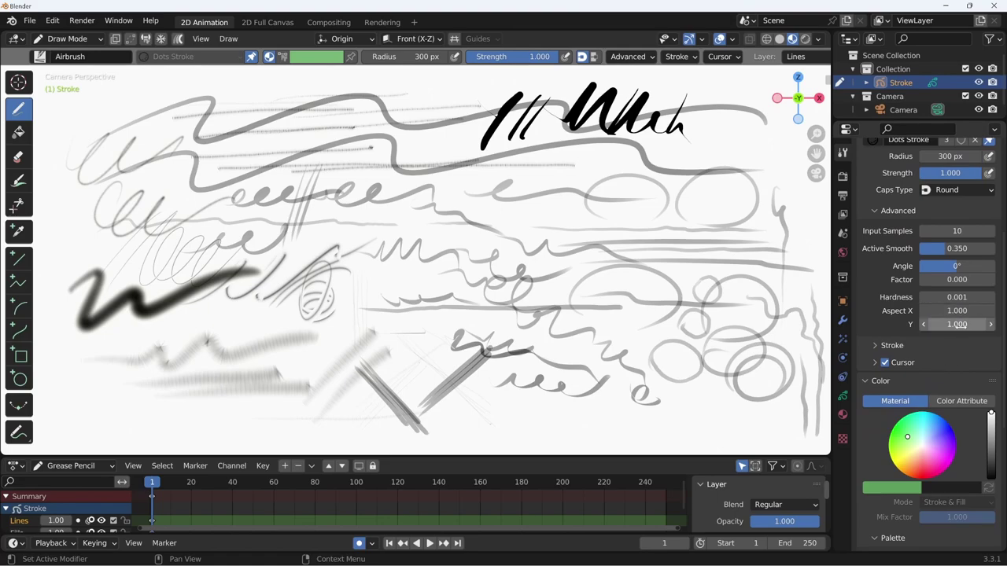
click(957, 325)
text(0.1)
key(Return)
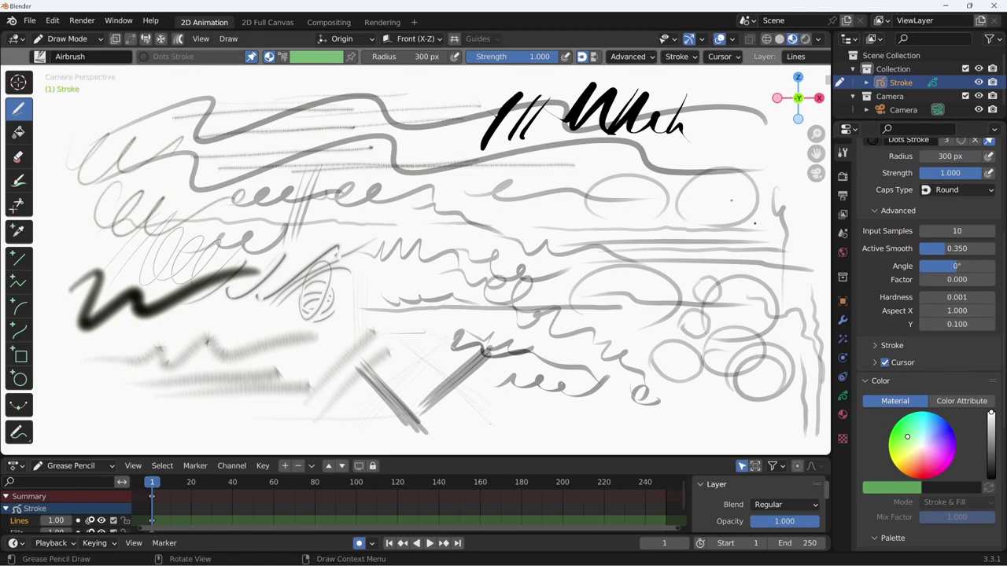
drag(738, 128, 672, 250)
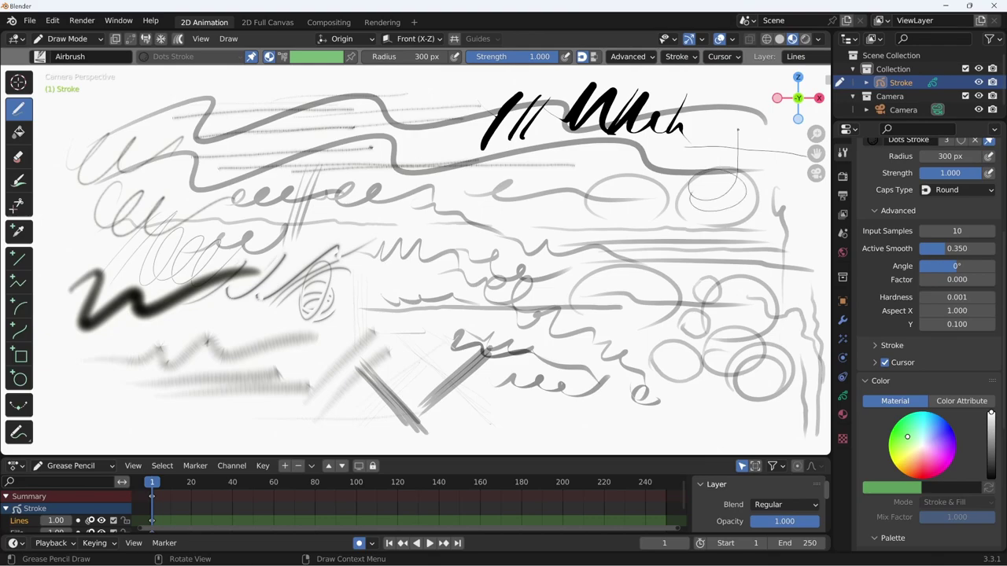
Set the radius to 500 px with pen-pressure radius and draw looping test strokes.
text(f)
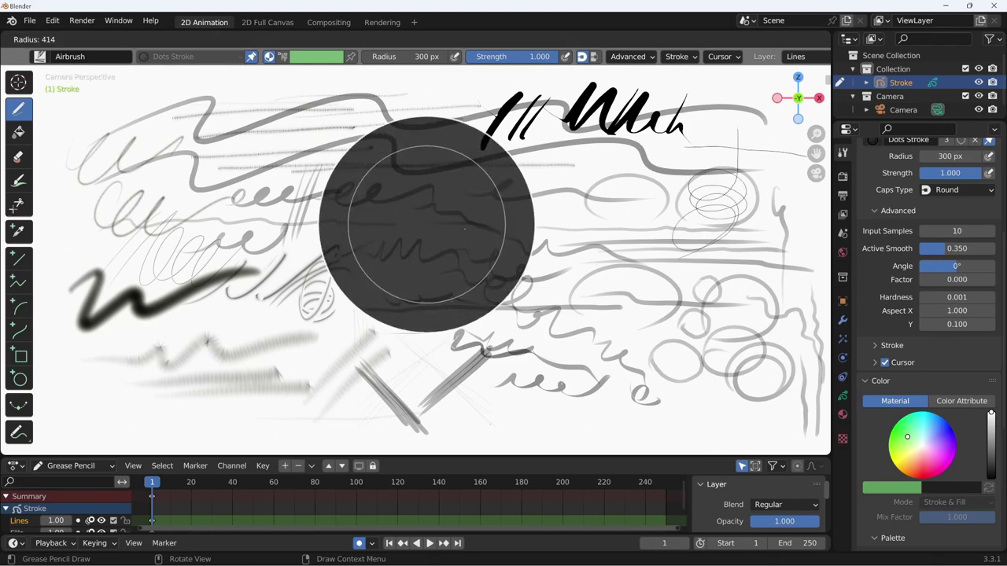
text(500)
key(Return)
mouse_move(472, 209)
mouse_down()
mouse_move(472, 289)
mouse_move(417, 324)
mouse_up()
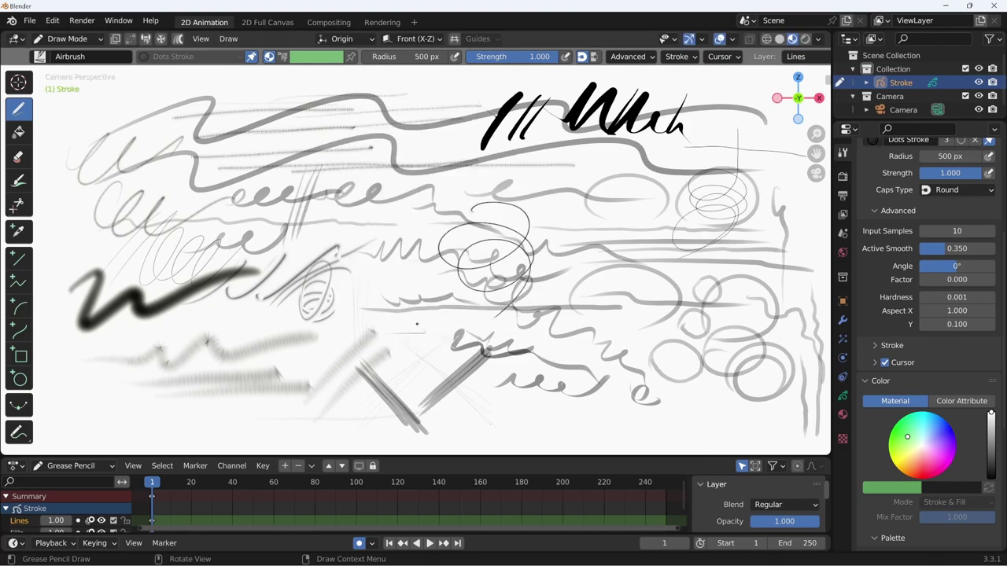
click(454, 56)
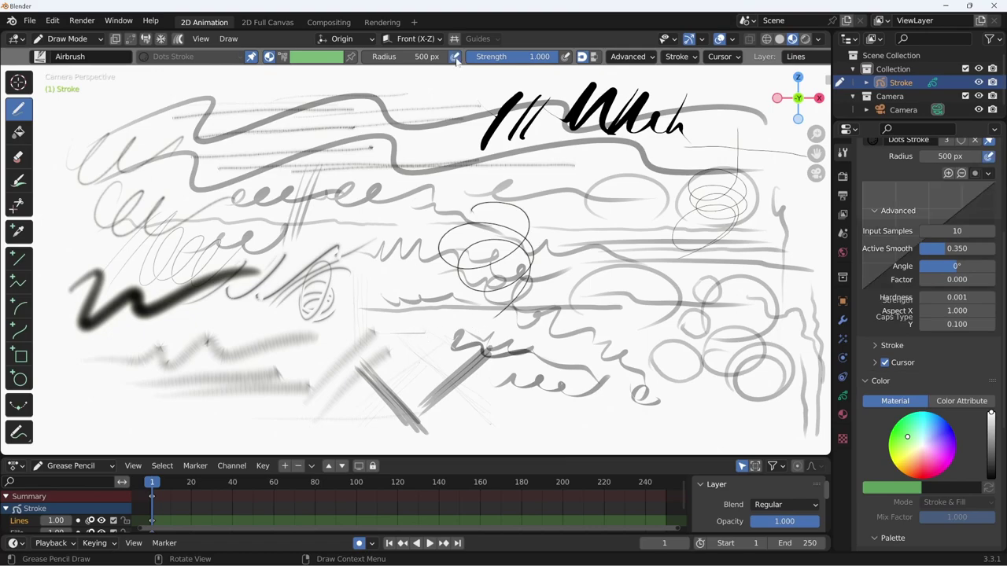
drag(460, 135, 453, 236)
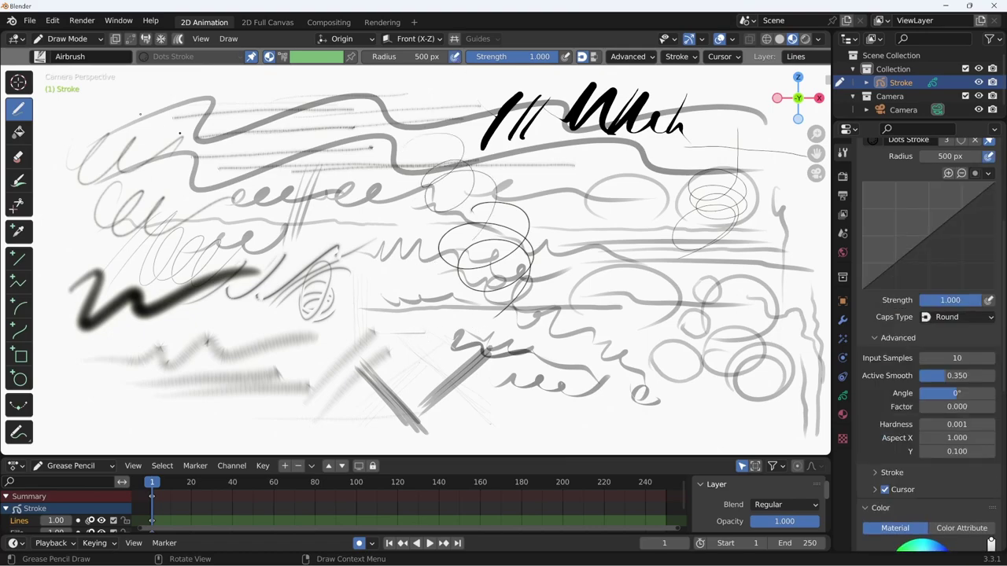
click(39, 55)
Select the Ink Pen, write a looping ink stroke, and switch the material to Dots Stroke.
click(114, 98)
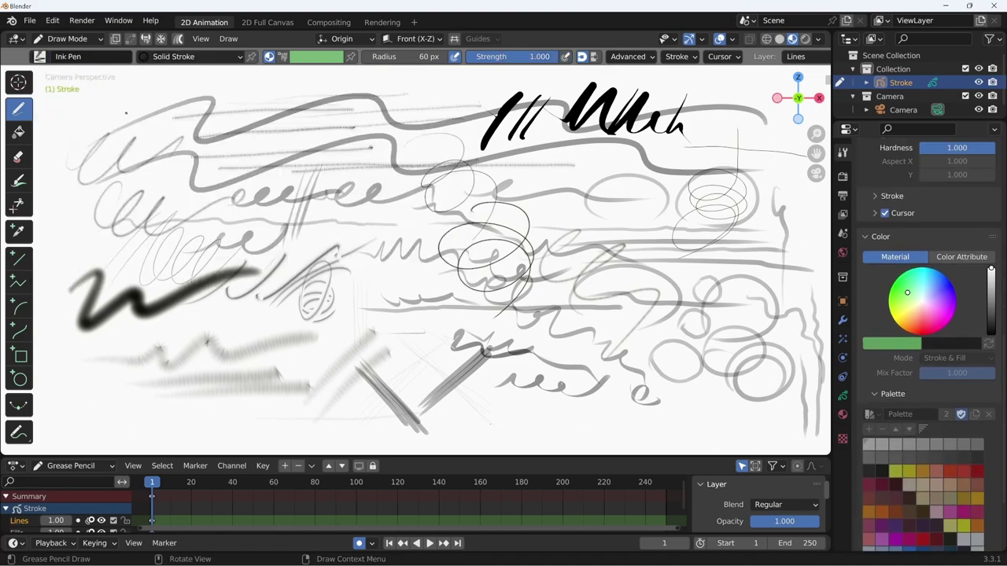
mouse_move(126, 346)
mouse_down()
mouse_move(106, 355)
mouse_move(299, 376)
mouse_up()
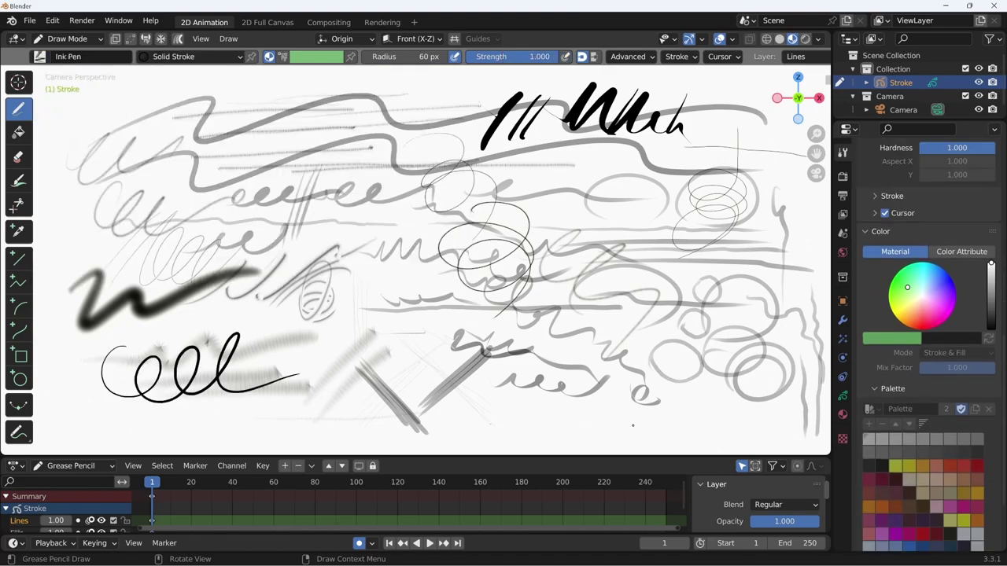
scroll(928, 354, up, 2)
scroll(928, 354, up, 1)
click(173, 56)
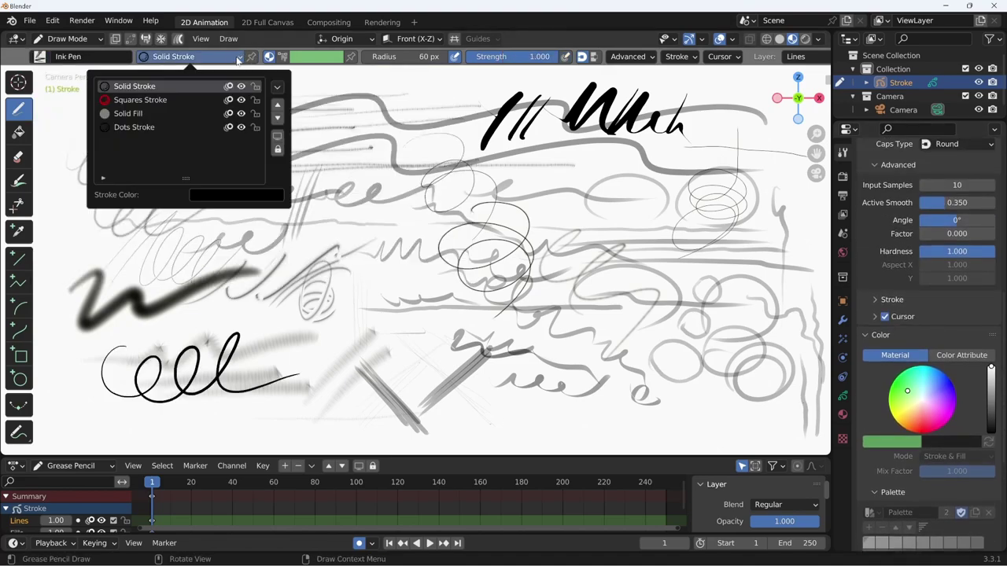
click(134, 128)
Draw dotted diagonal strokes, enlarge the brush radius, and add a dotted line near the bottom.
mouse_move(81, 346)
mouse_down()
mouse_move(144, 362)
mouse_move(250, 289)
mouse_up()
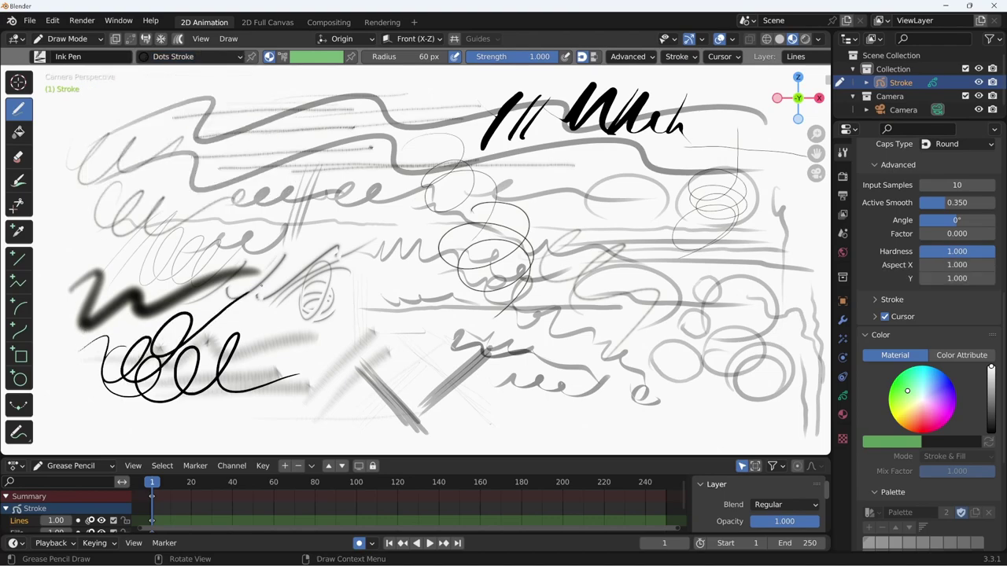
drag(205, 326, 322, 272)
drag(236, 370, 362, 299)
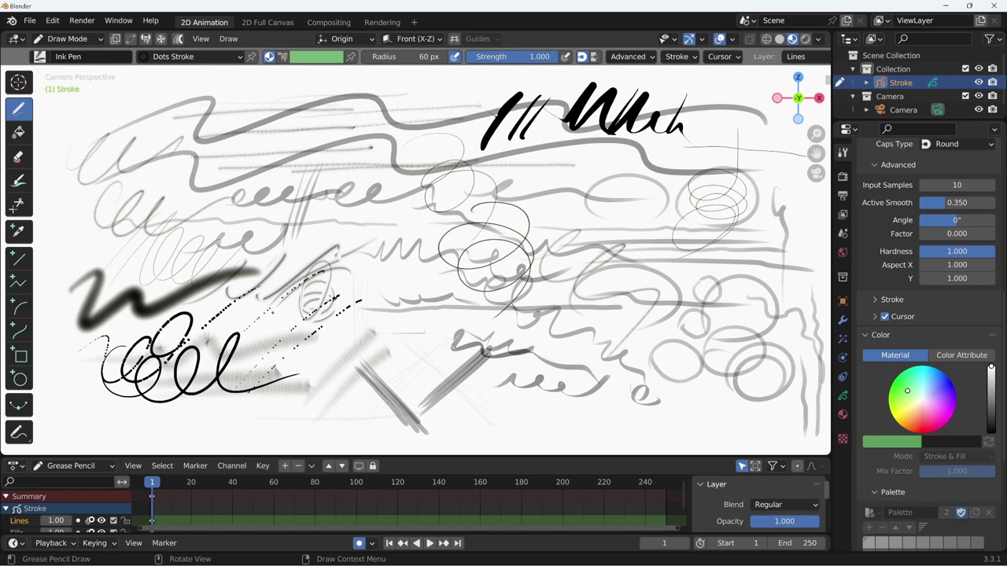
key(f)
click(393, 303)
drag(106, 419, 306, 421)
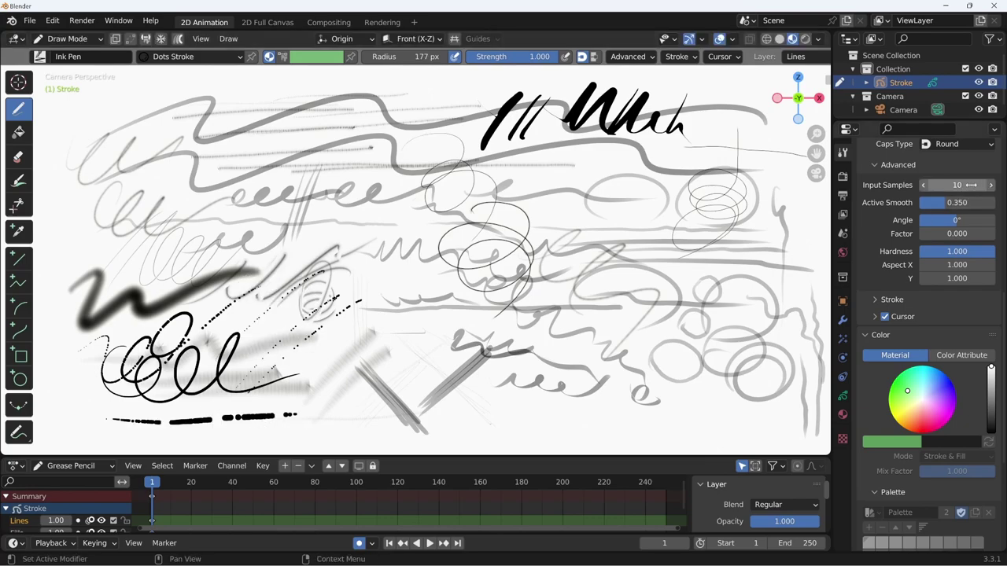
Set Input Samples to 0, draw a dotted stroke, then lower Hardness and raise it near 1.0.
click(956, 185)
text(0)
key(Return)
drag(189, 438, 366, 432)
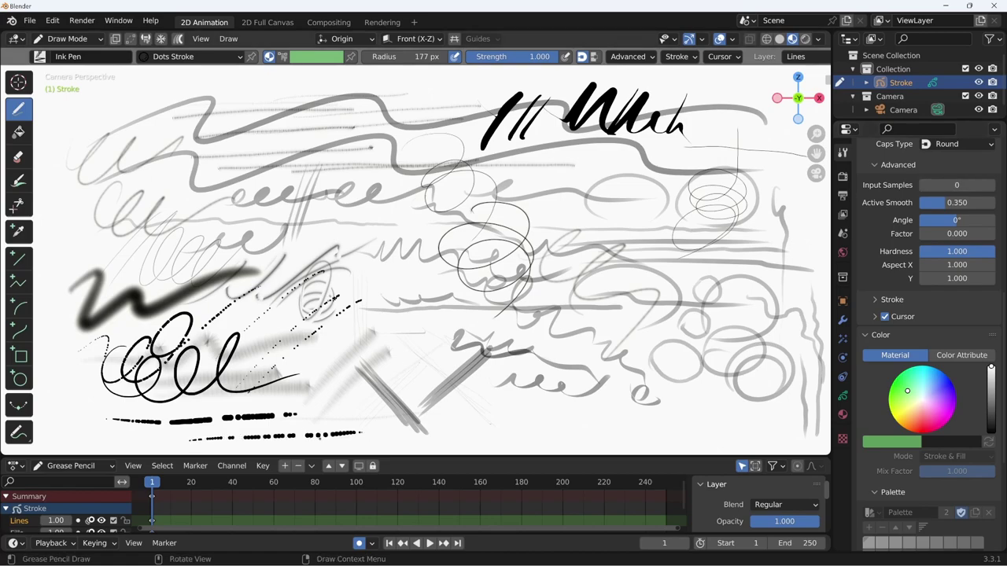
drag(977, 255, 922, 253)
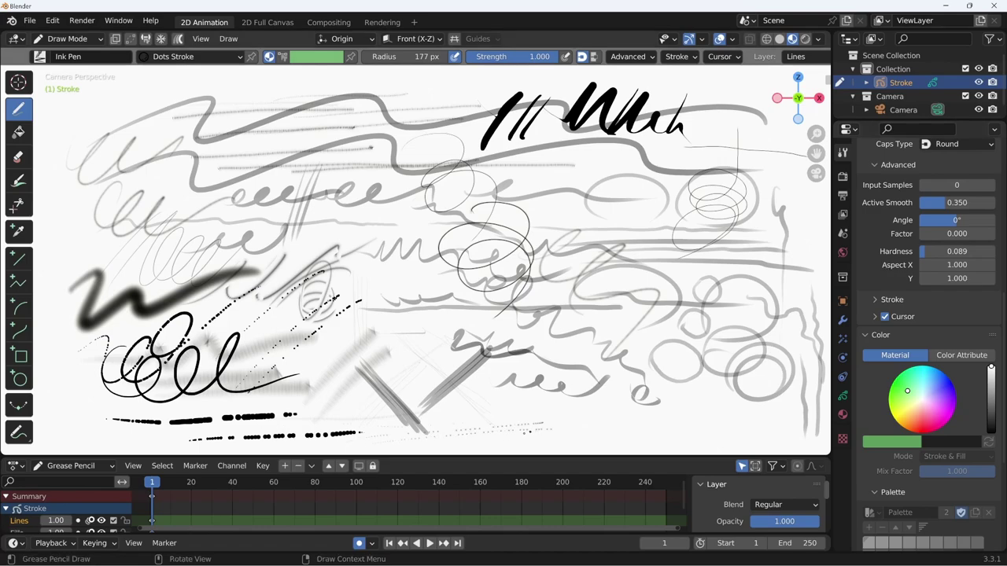
drag(926, 252, 989, 257)
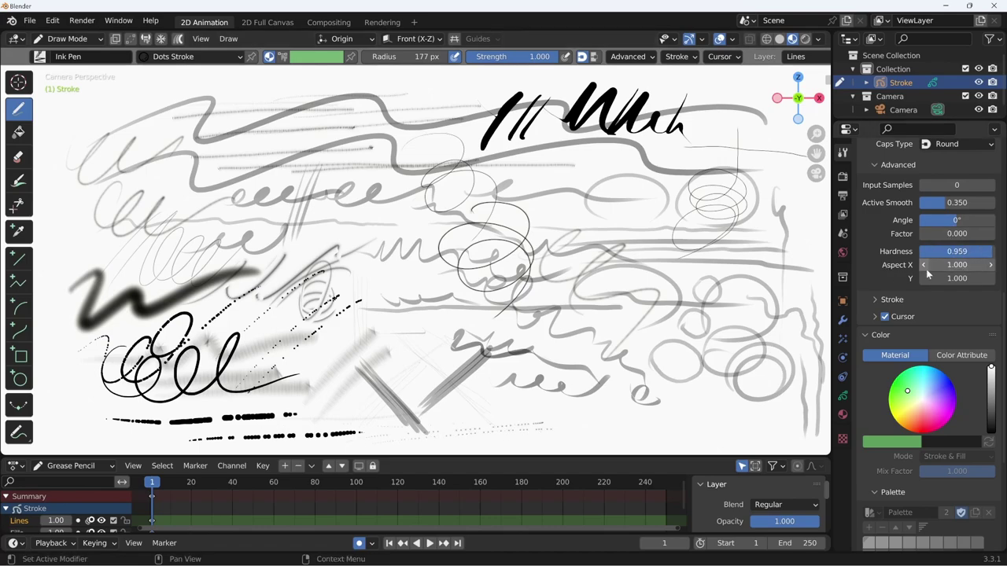
Draw Ink Pen test strokes at Aspect X 0.1 and then 0.5 across the lower canvas.
click(983, 265)
text(0.1)
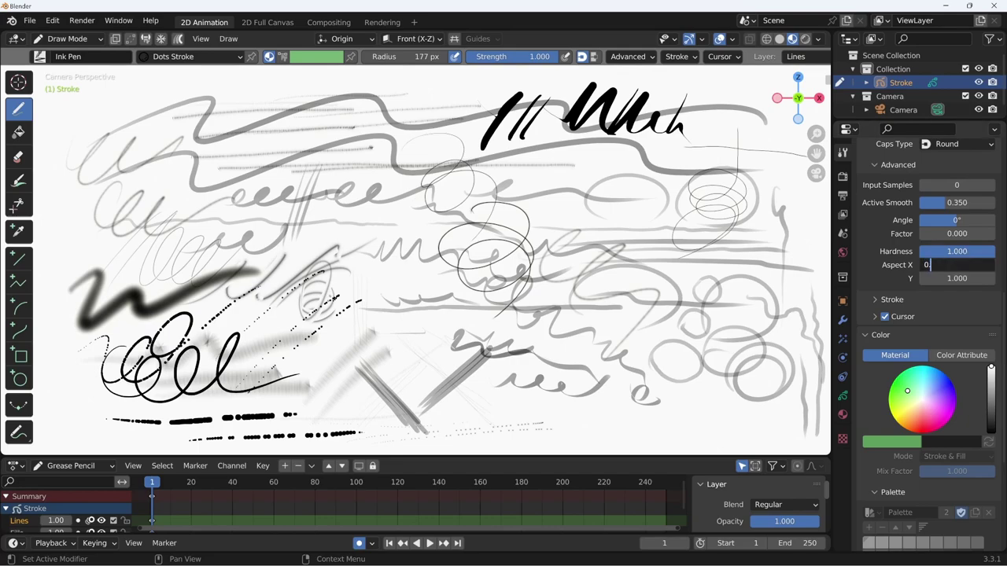
key(Return)
mouse_move(534, 410)
mouse_down()
mouse_move(628, 409)
mouse_move(676, 422)
mouse_up()
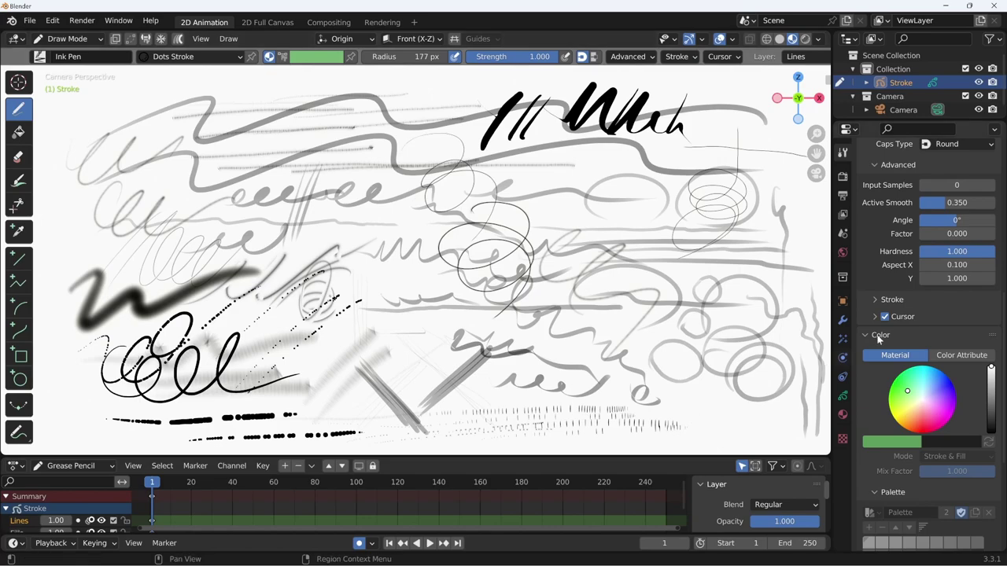
click(957, 265)
text(0.5)
key(Return)
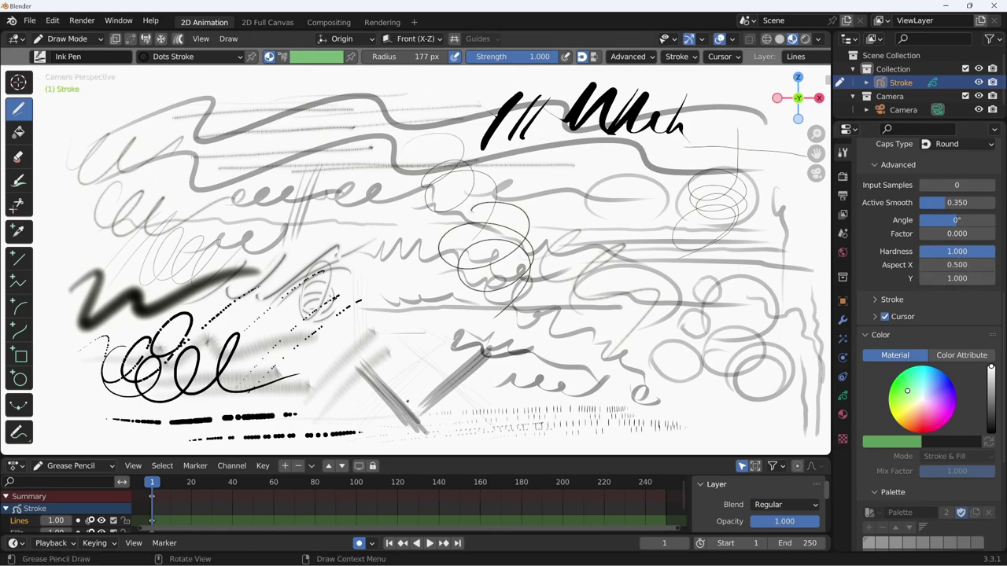
drag(424, 399, 644, 389)
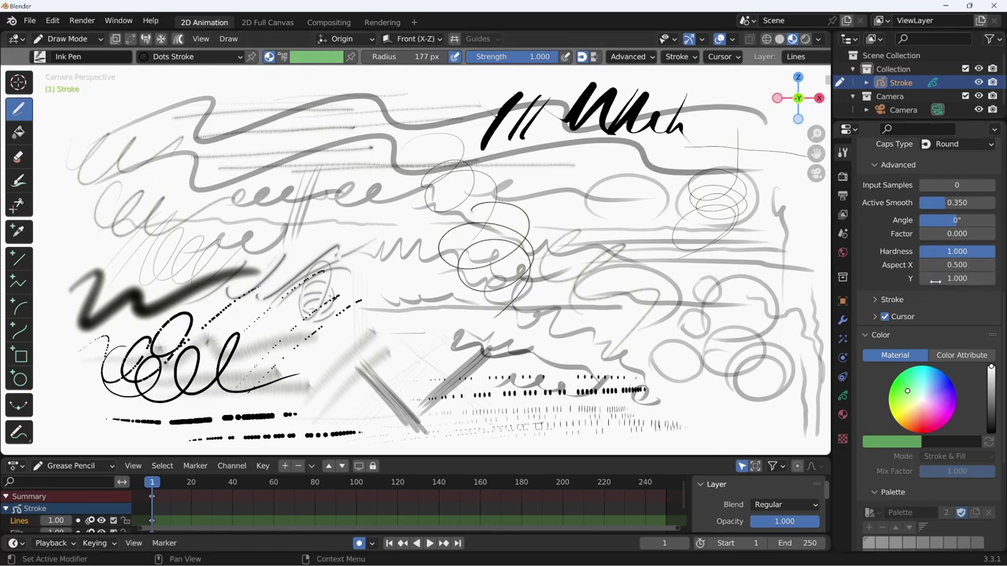
Reset Aspect X to 1, set Aspect Y to 0.5, and draw dashed strokes below centre.
click(957, 265)
text(1)
key(Return)
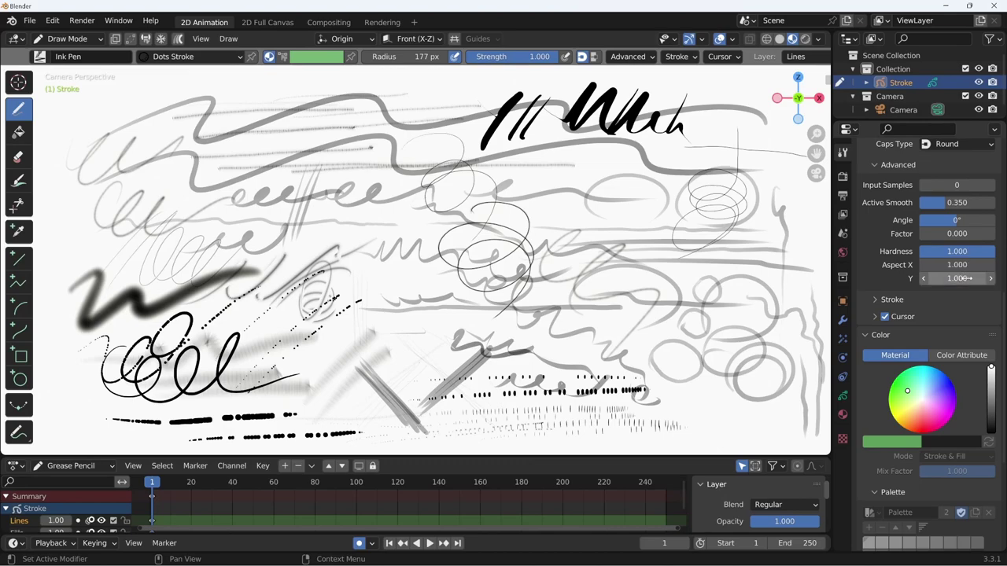
click(956, 277)
text(0.5)
key(Return)
drag(412, 370, 670, 363)
drag(441, 349, 648, 346)
drag(464, 335, 652, 333)
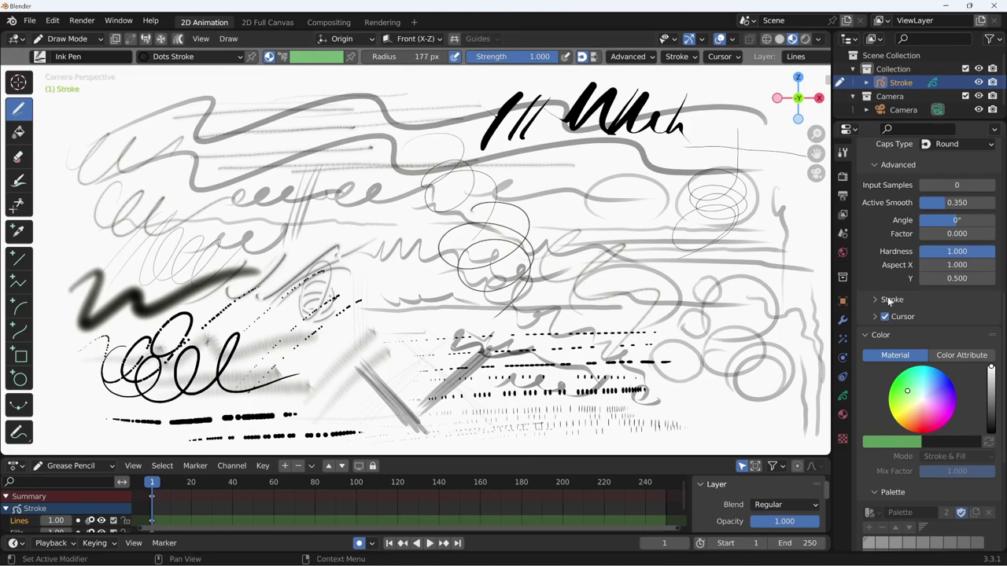
Set Aspect Y to 0.1, raise Input Samples to 10, and draw looped strokes right of centre.
click(957, 278)
text(0.1)
key(Return)
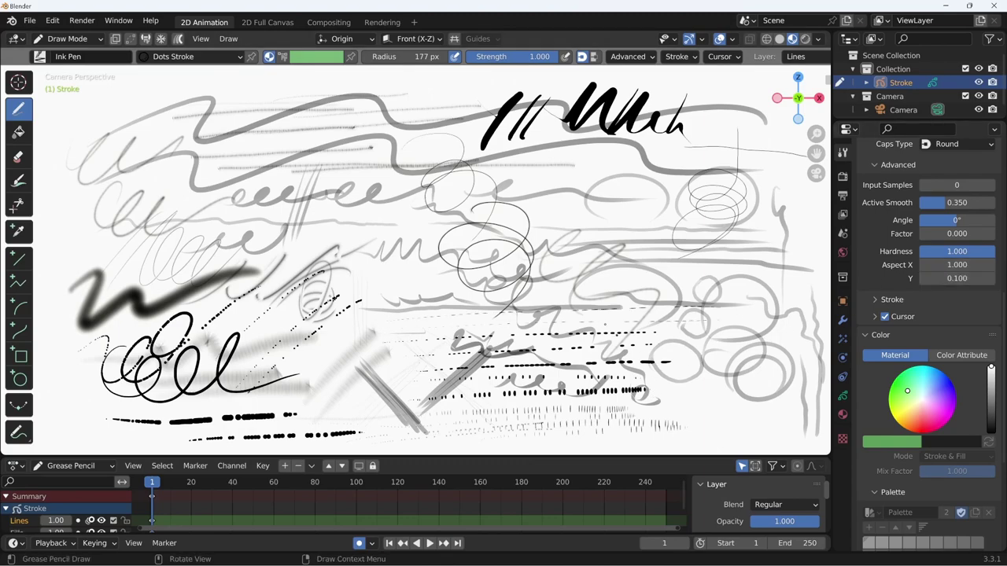
drag(551, 272, 617, 267)
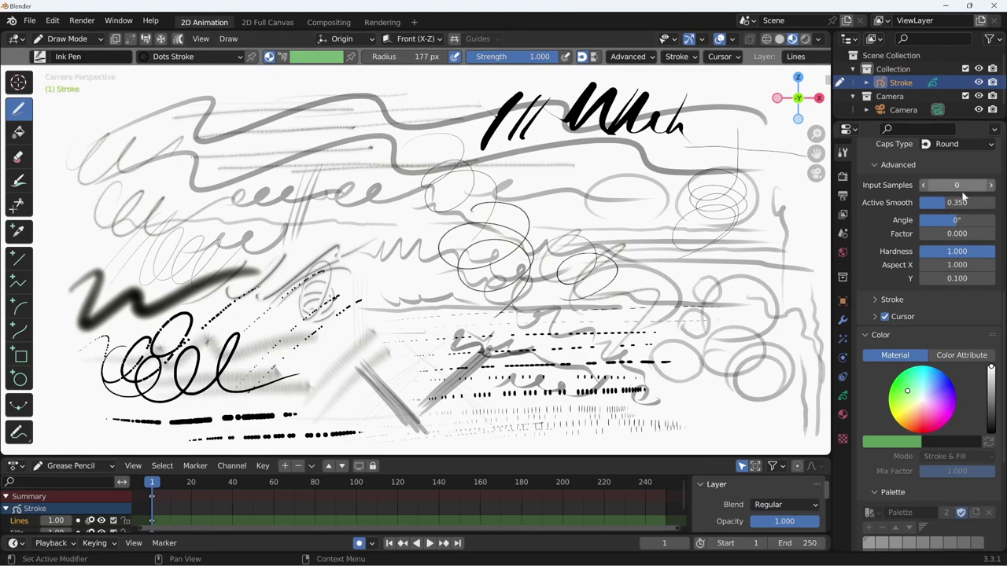
drag(963, 197, 993, 196)
drag(732, 169, 678, 211)
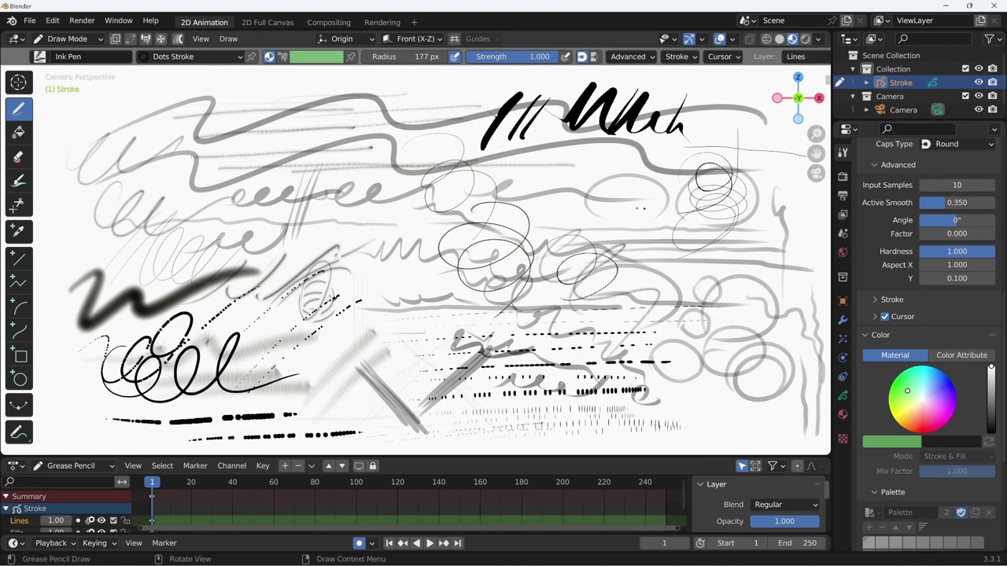
Set Aspect Y to 0.010 and draw looped ink strokes and circles on the left.
drag(623, 188, 519, 181)
double_click(957, 278)
text(0.01)
key(Return)
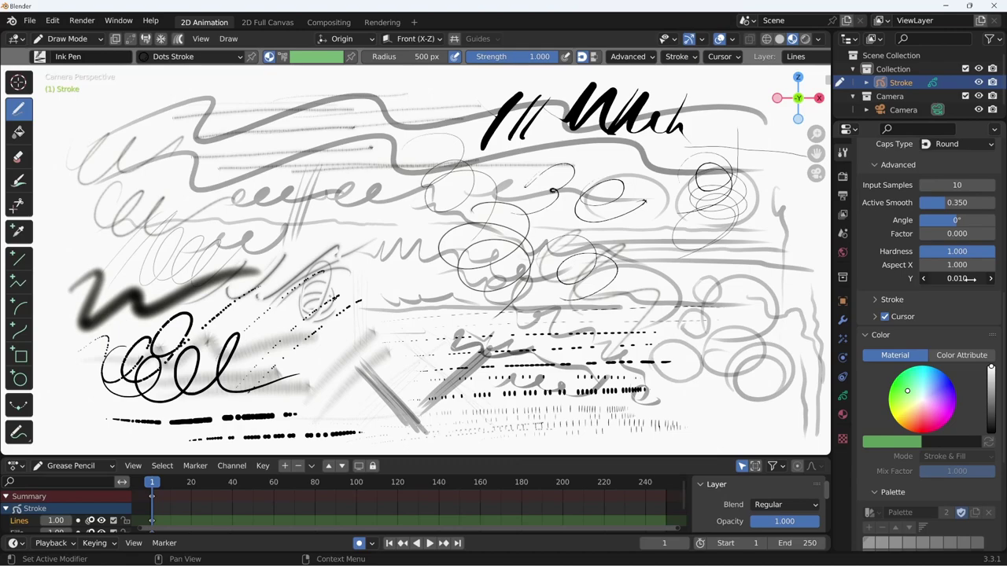
drag(315, 192, 307, 252)
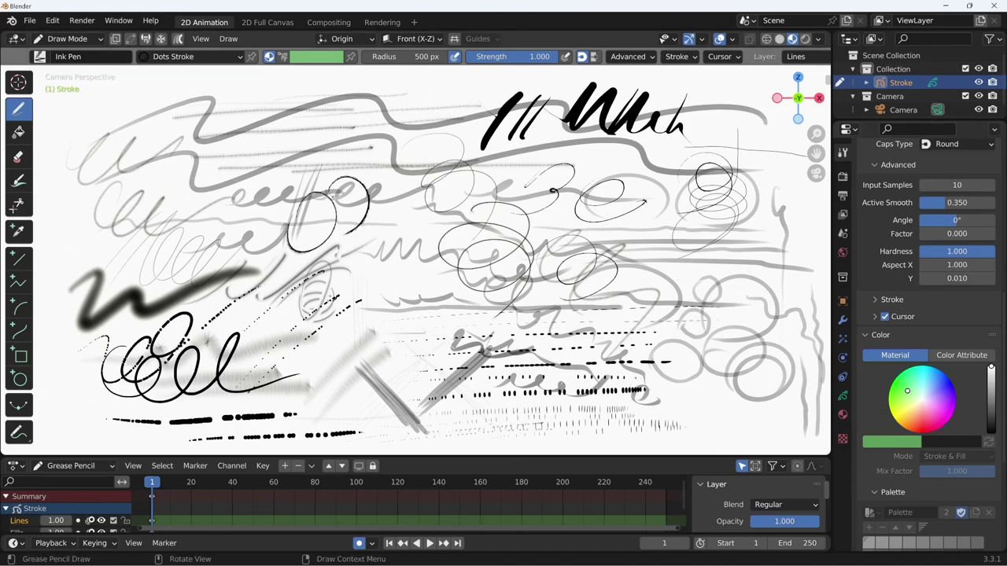
drag(350, 179, 386, 236)
mouse_move(104, 273)
mouse_down()
mouse_move(93, 228)
mouse_move(209, 169)
mouse_up()
drag(175, 122, 183, 266)
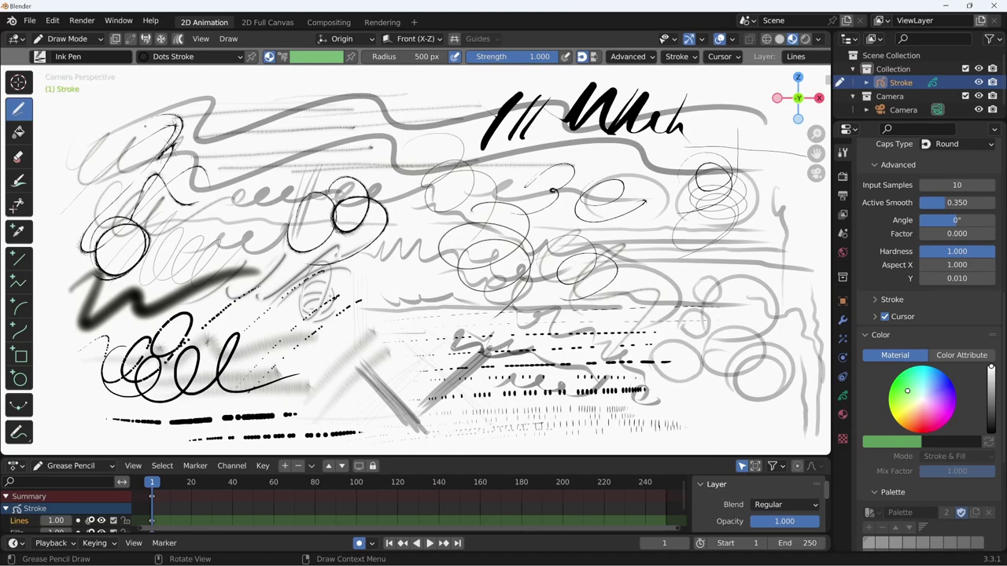
drag(236, 201, 260, 259)
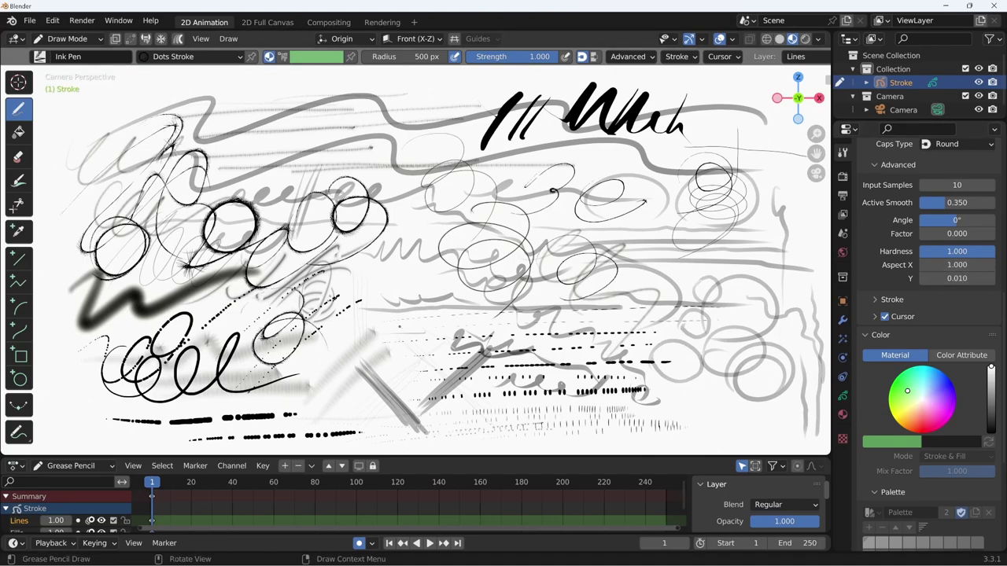
drag(370, 315, 405, 318)
Swap the aspect to X 0.010 and Y 1.000 and draw looped radial hair strokes.
double_click(957, 279)
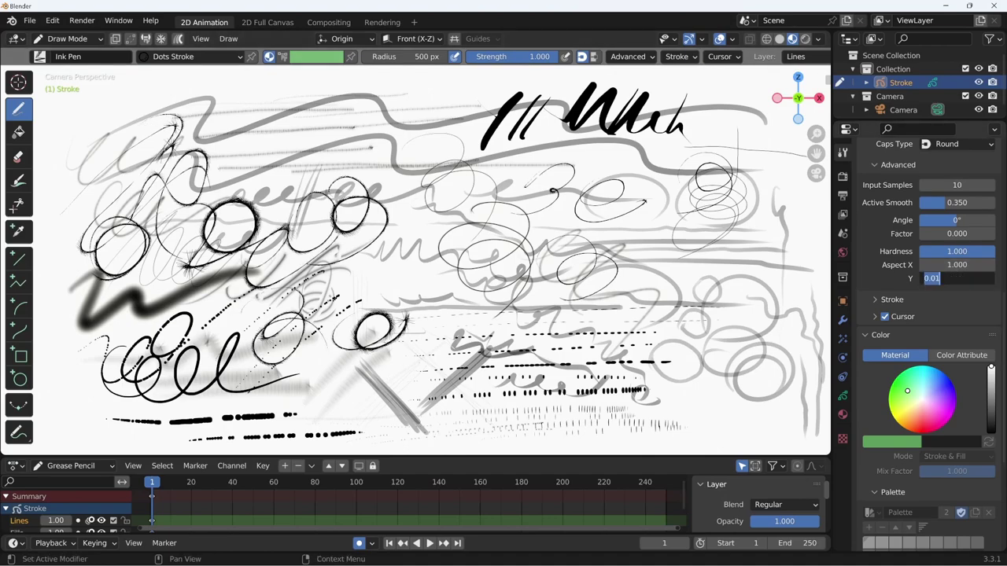
key(Return)
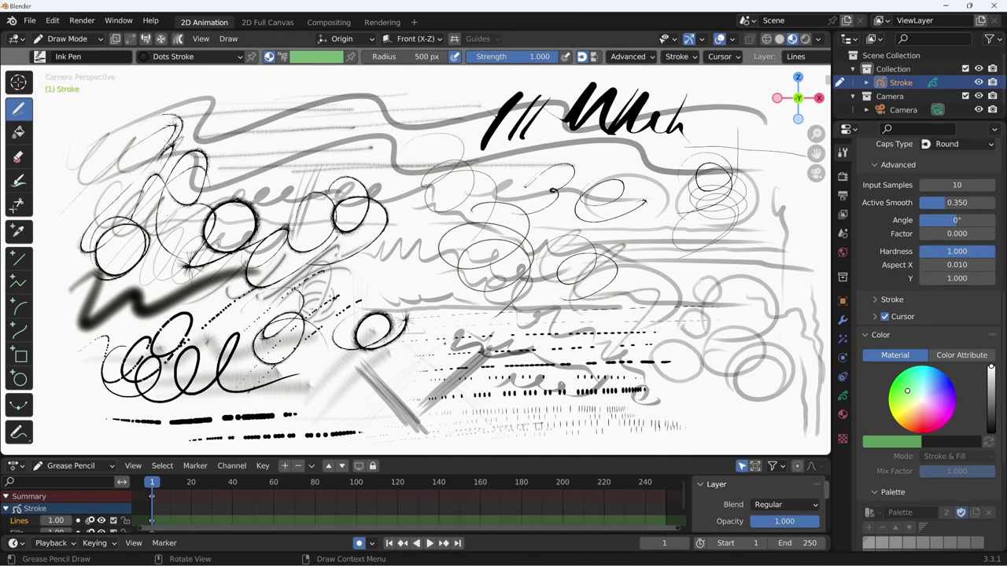
drag(422, 346, 467, 331)
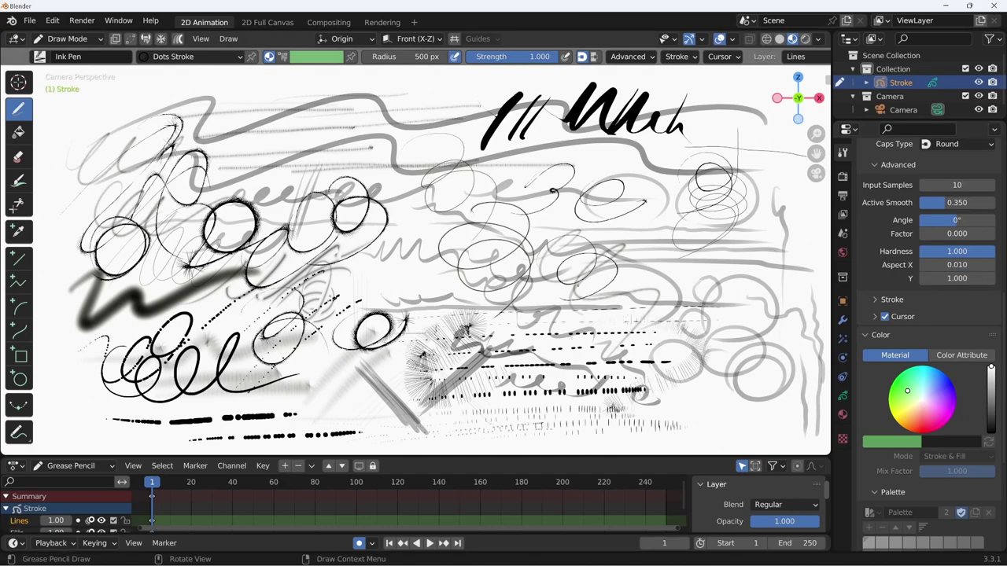
mouse_move(614, 322)
mouse_down()
mouse_move(551, 374)
mouse_move(598, 267)
mouse_up()
drag(542, 228, 566, 315)
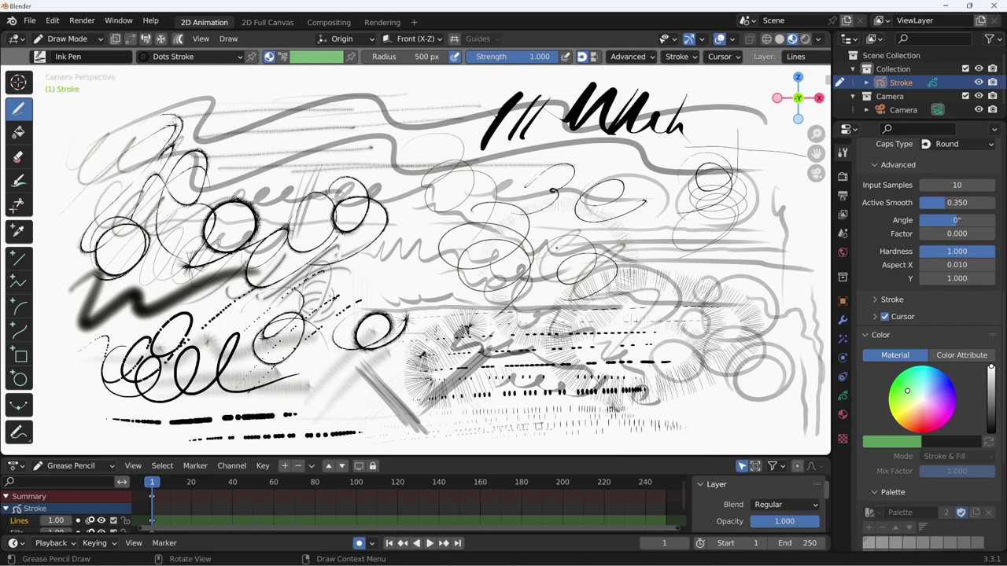
mouse_move(551, 260)
mouse_down()
mouse_move(580, 269)
mouse_move(543, 307)
mouse_up()
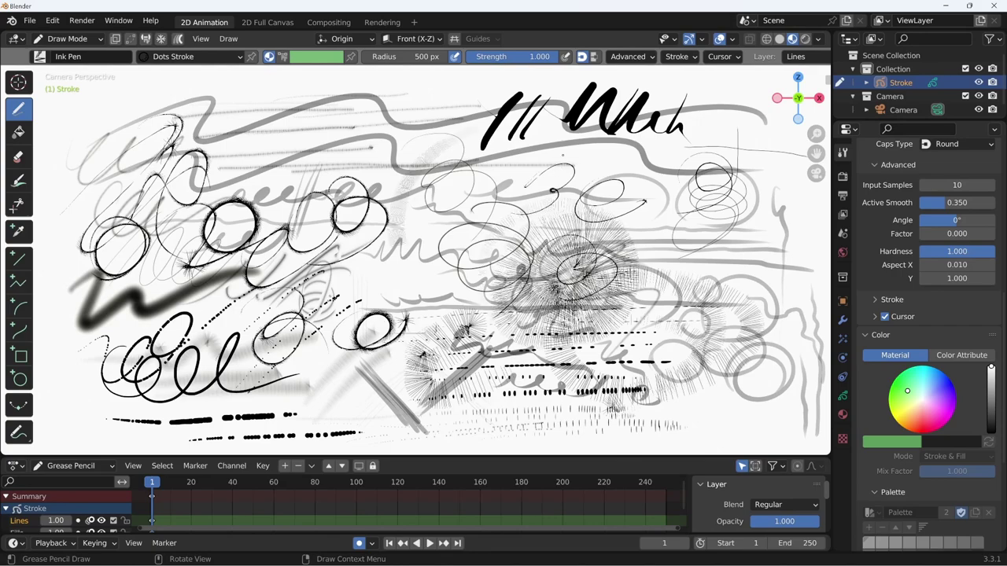
Add more radial hair strokes above the canvas centre and expand the Stroke settings.
drag(440, 197, 566, 283)
drag(464, 185, 550, 276)
drag(468, 189, 534, 267)
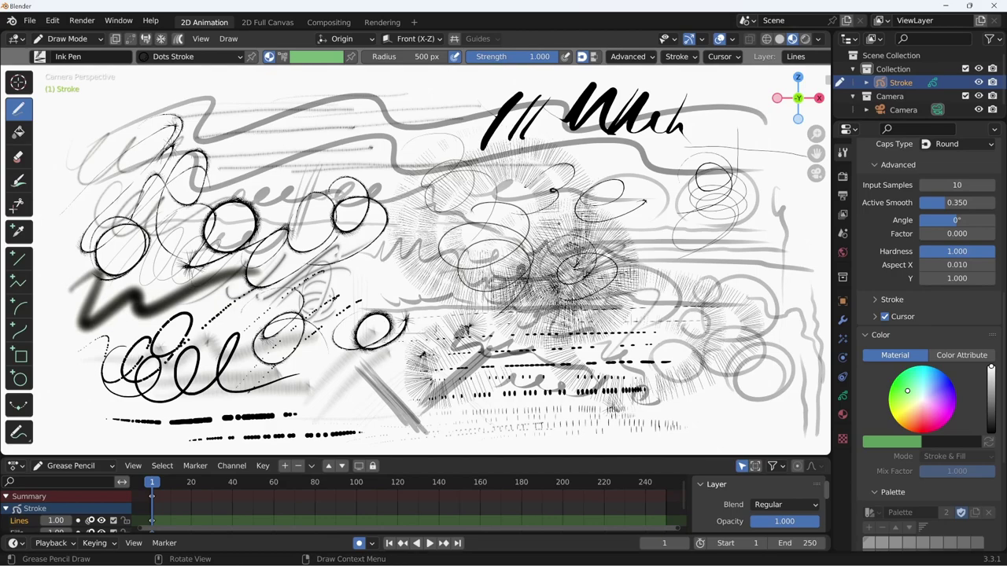
click(902, 300)
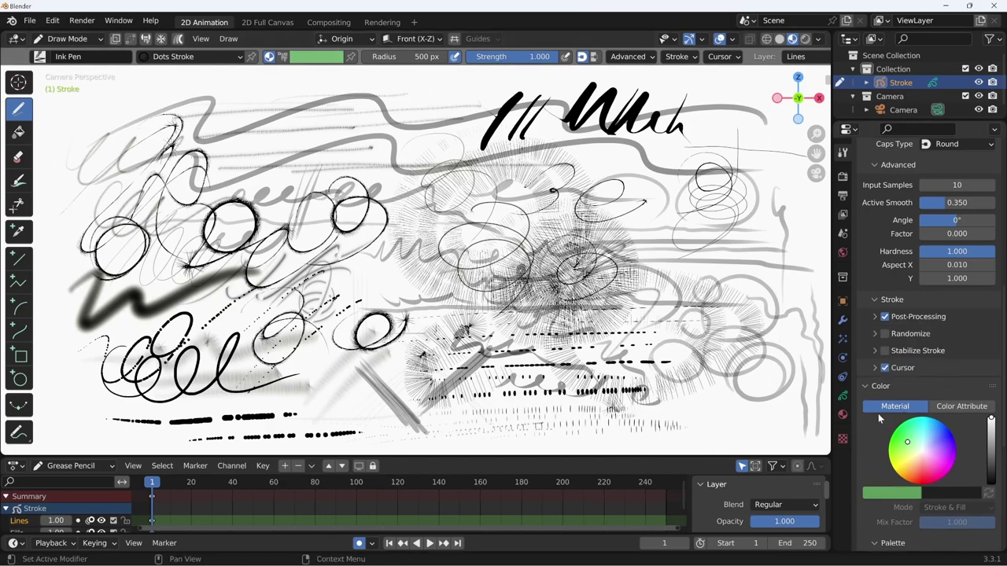